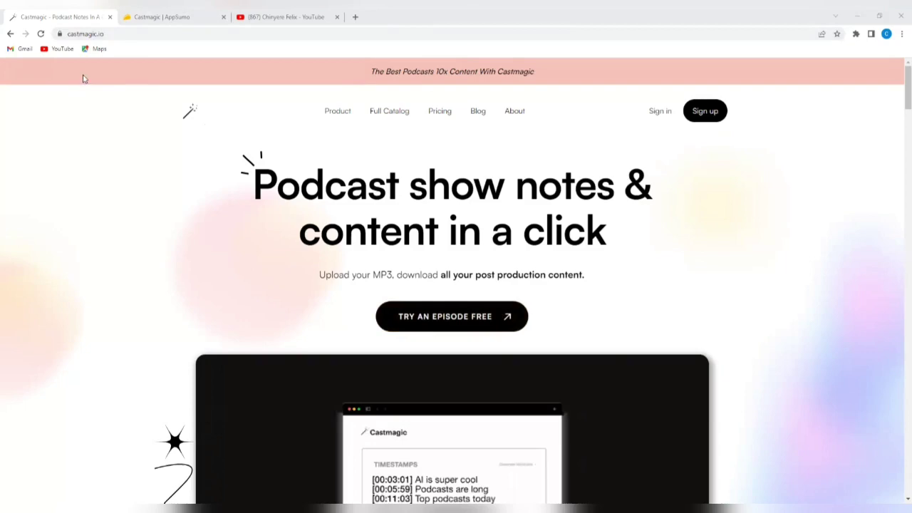
Look over the introduction and product demo on the Castmagic home page
{"action": "scroll", "coordinate": [258, 134], "scroll_direction": "down", "scroll_amount": 3}
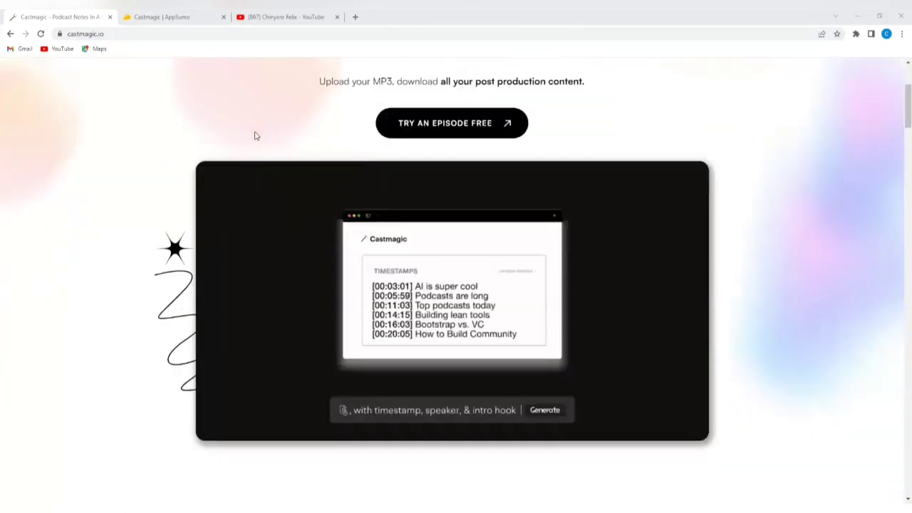
{"action": "scroll", "coordinate": [255, 135], "scroll_direction": "down", "scroll_amount": 5}
{"action": "scroll", "coordinate": [252, 136], "scroll_direction": "up", "scroll_amount": 10}
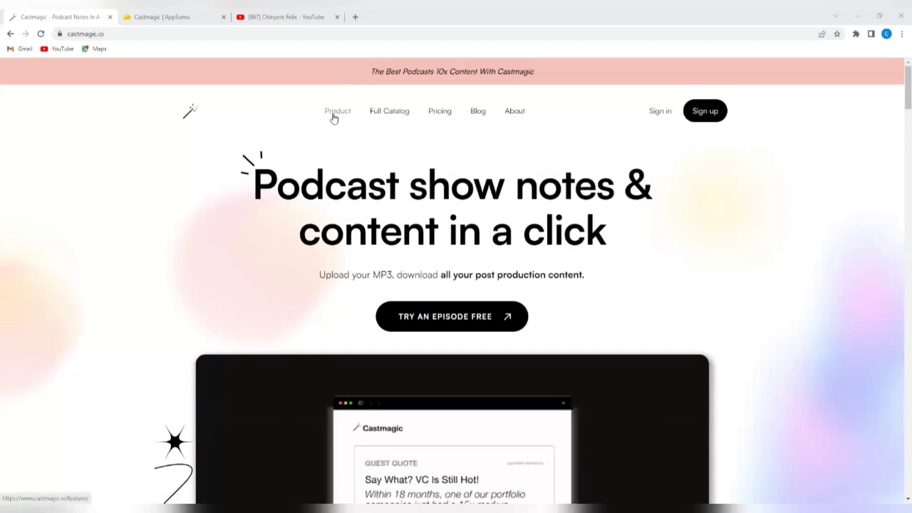
Open Castmagic's Product page and review the content assets it offers and the three-step explanation of how it works
{"action": "left_click", "coordinate": [329, 114]}
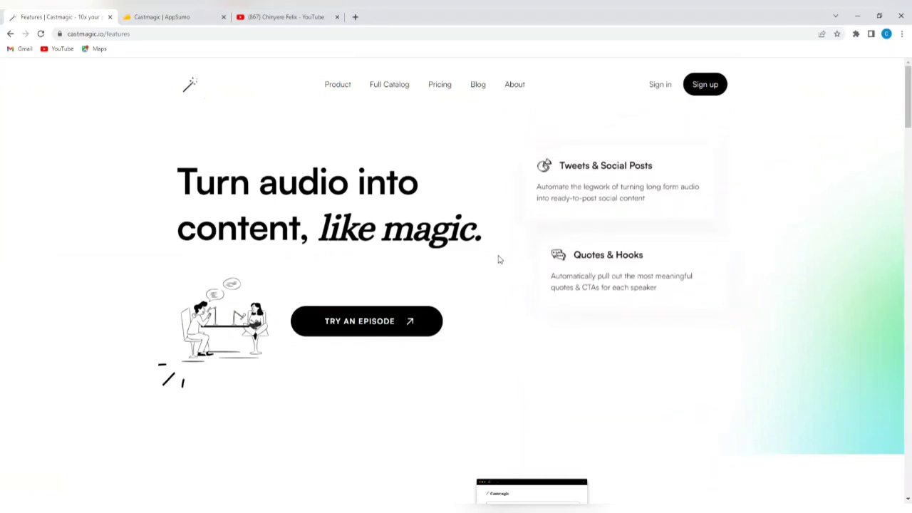
{"action": "scroll", "coordinate": [497, 258], "scroll_direction": "down", "scroll_amount": 5}
{"action": "scroll", "coordinate": [497, 258], "scroll_direction": "down", "scroll_amount": 3}
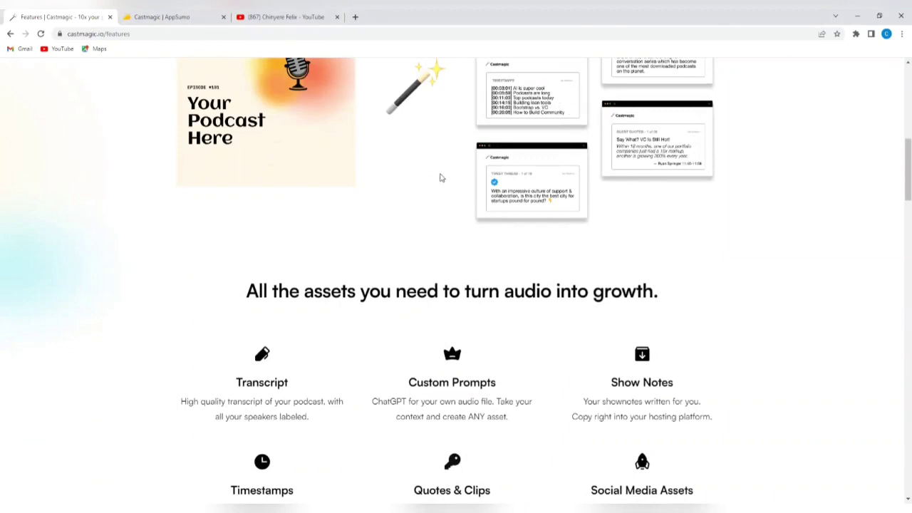
{"action": "scroll", "coordinate": [440, 178], "scroll_direction": "down", "scroll_amount": 2}
{"action": "scroll", "coordinate": [382, 181], "scroll_direction": "down", "scroll_amount": 1}
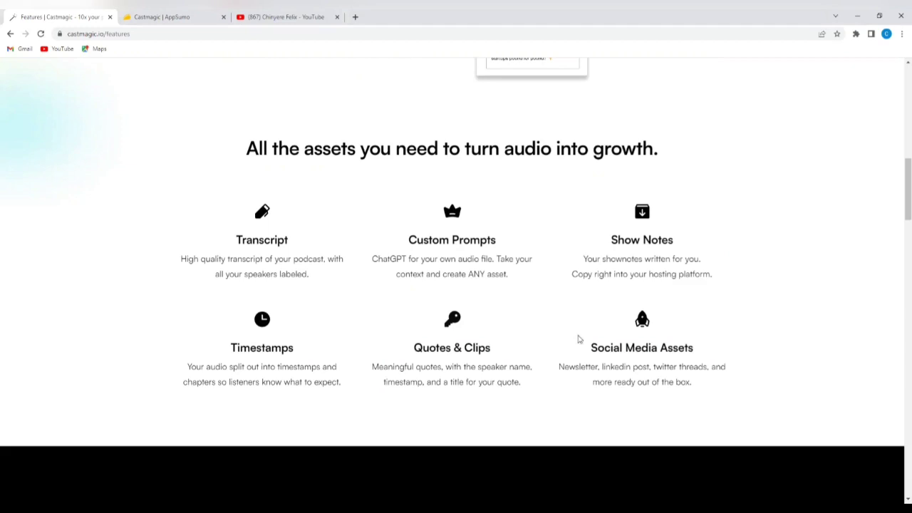
{"action": "scroll", "coordinate": [534, 338], "scroll_direction": "down", "scroll_amount": 2}
{"action": "scroll", "coordinate": [531, 337], "scroll_direction": "down", "scroll_amount": 3}
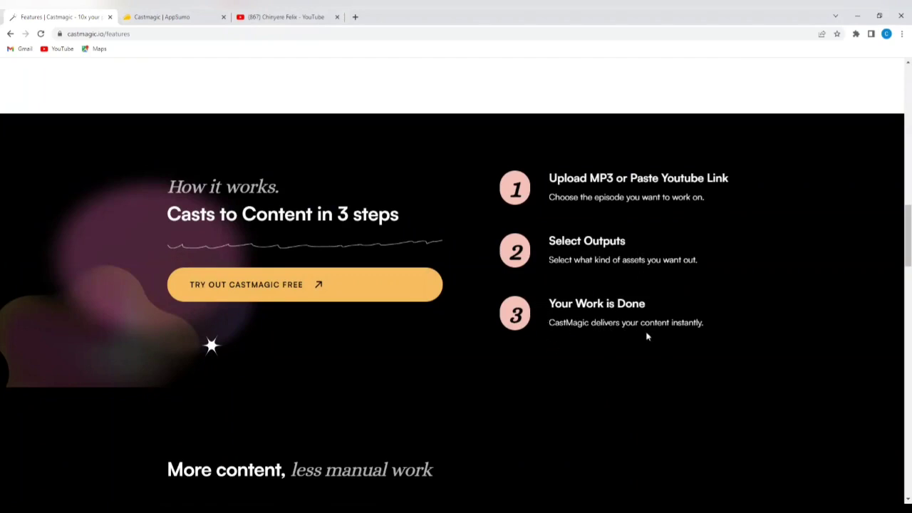
Examine the rest of the Product page, including file upload options, supported languages and the content workflow
{"action": "scroll", "coordinate": [427, 288], "scroll_direction": "down", "scroll_amount": 5}
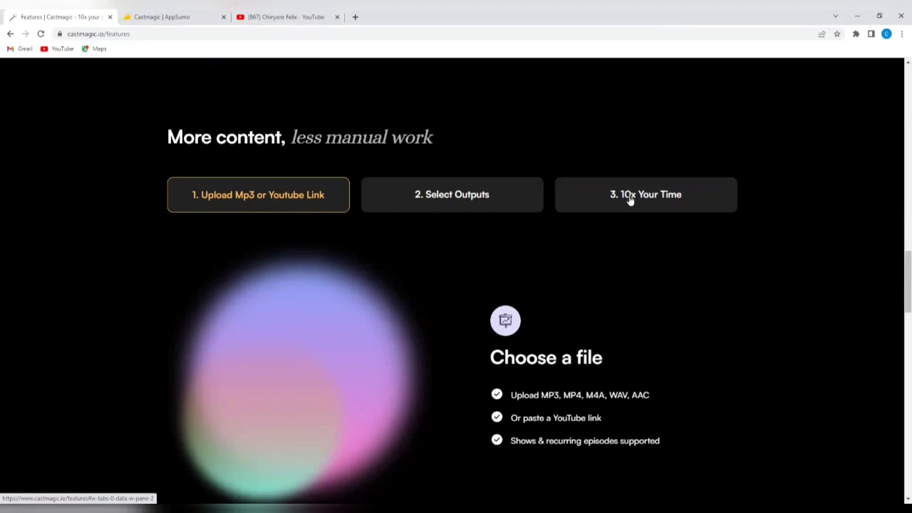
{"action": "scroll", "coordinate": [514, 235], "scroll_direction": "down", "scroll_amount": 5}
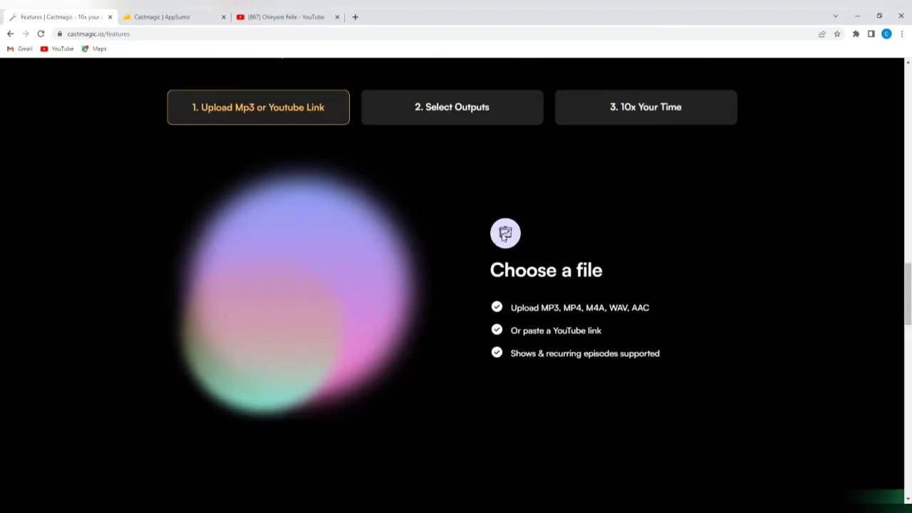
{"action": "scroll", "coordinate": [490, 234], "scroll_direction": "down", "scroll_amount": 1}
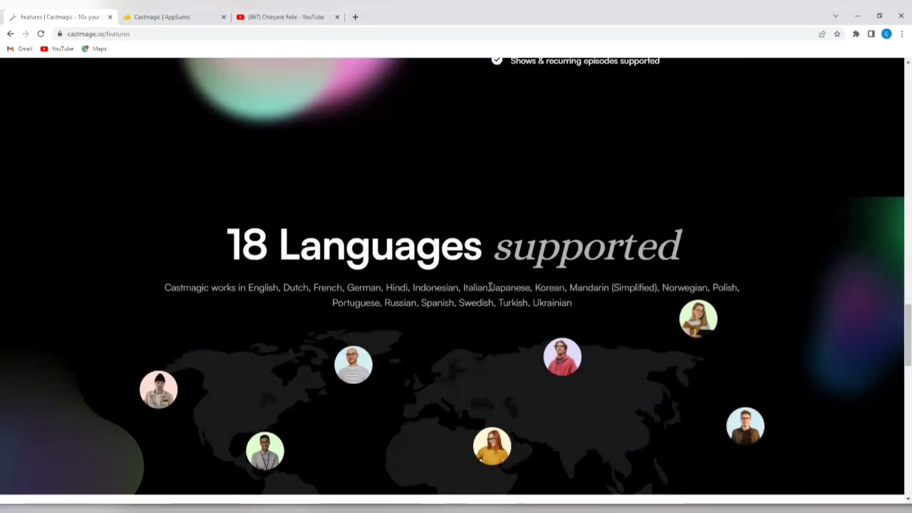
{"action": "scroll", "coordinate": [416, 284], "scroll_direction": "down", "scroll_amount": 6}
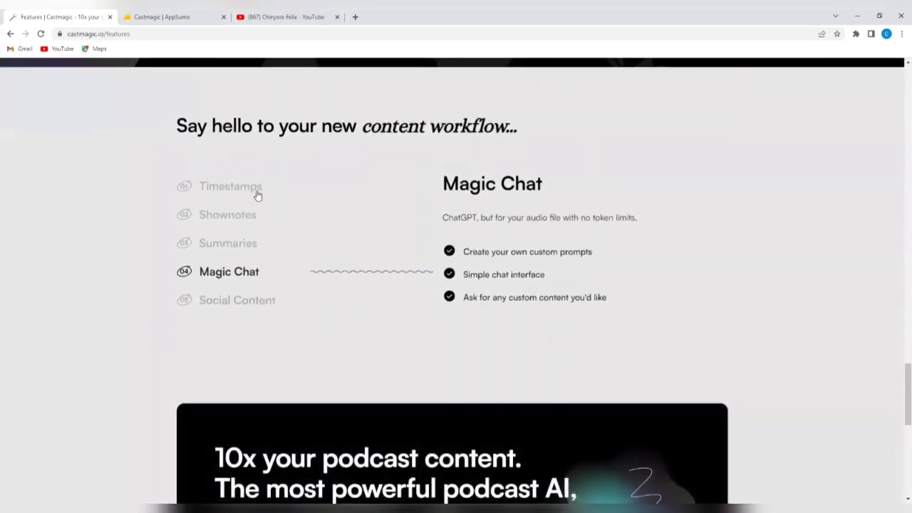
{"action": "scroll", "coordinate": [329, 171], "scroll_direction": "down", "scroll_amount": 1}
{"action": "scroll", "coordinate": [326, 178], "scroll_direction": "down", "scroll_amount": 2}
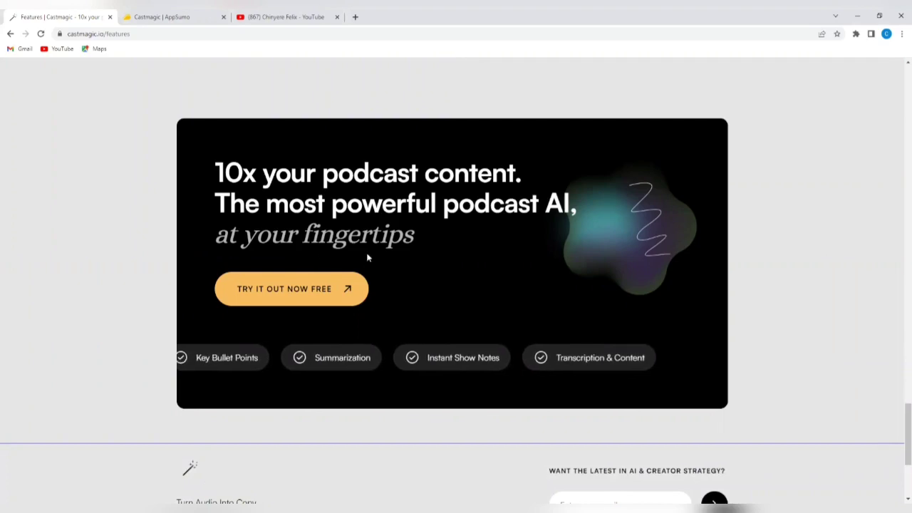
{"action": "scroll", "coordinate": [342, 253], "scroll_direction": "down", "scroll_amount": 1}
{"action": "scroll", "coordinate": [325, 206], "scroll_direction": "down", "scroll_amount": 1}
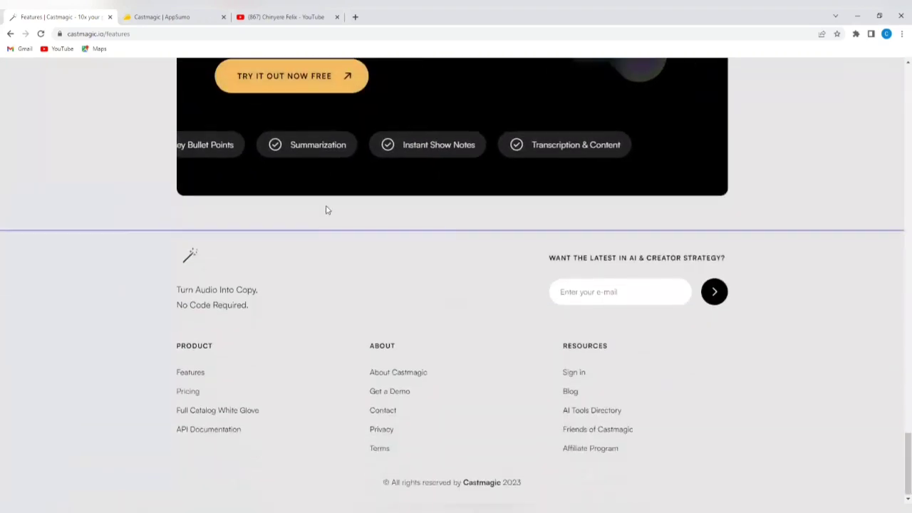
Open the Full Catalog page and look over the white glove service for processing an entire podcast catalog
{"action": "scroll", "coordinate": [326, 208], "scroll_direction": "up", "scroll_amount": 5}
{"action": "scroll", "coordinate": [317, 202], "scroll_direction": "up", "scroll_amount": 15}
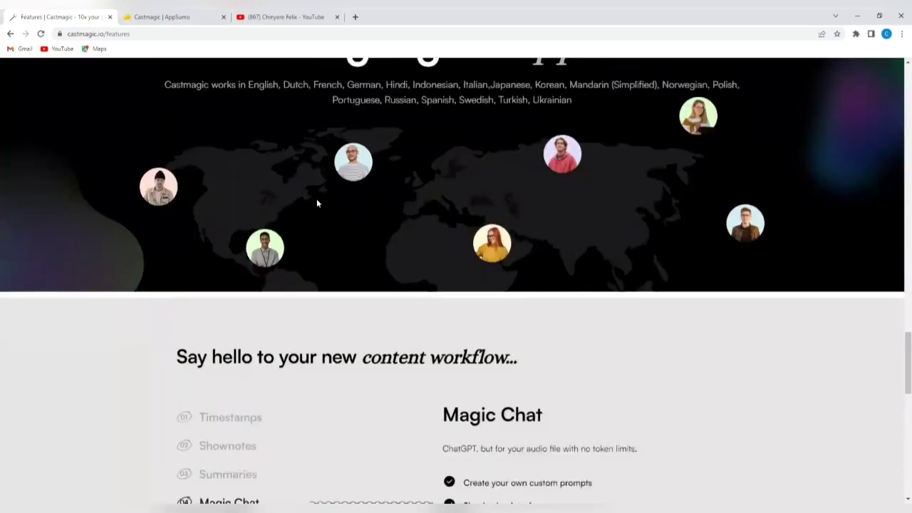
{"action": "scroll", "coordinate": [313, 199], "scroll_direction": "up", "scroll_amount": 5}
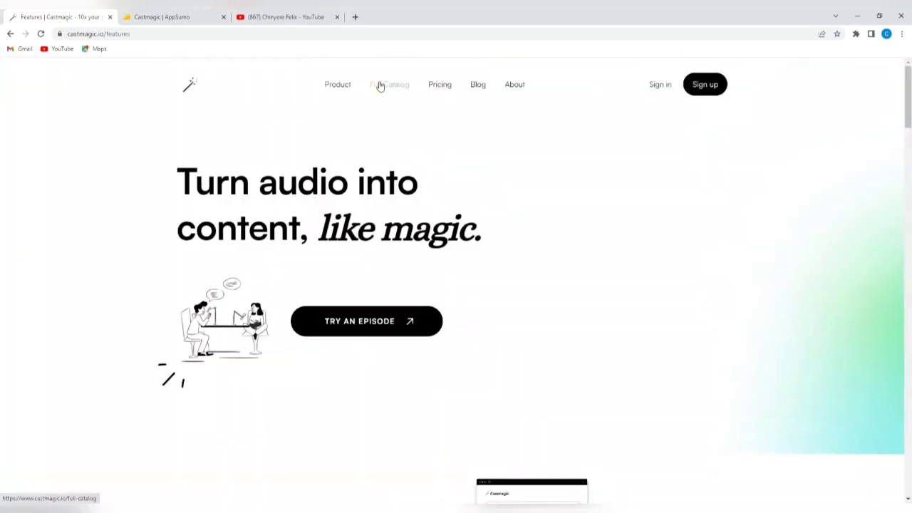
{"action": "left_click", "coordinate": [378, 87]}
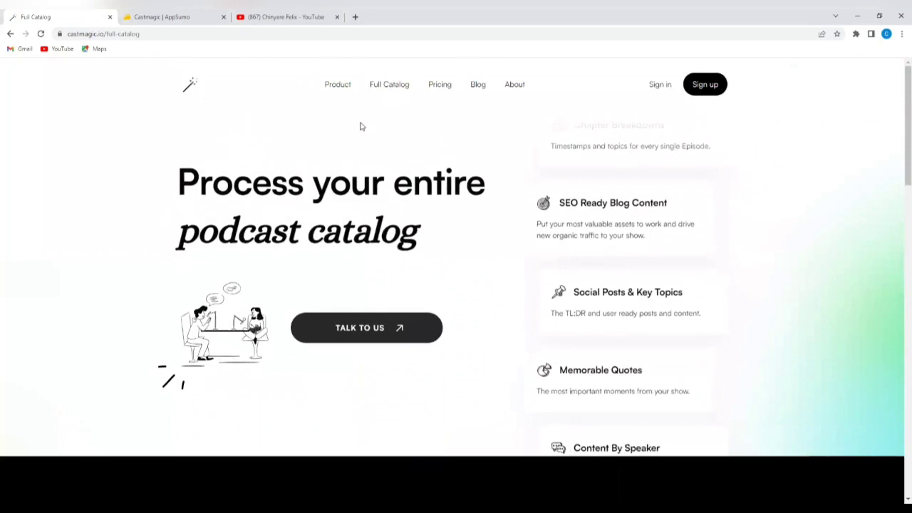
{"action": "scroll", "coordinate": [330, 156], "scroll_direction": "down", "scroll_amount": 2}
{"action": "scroll", "coordinate": [330, 156], "scroll_direction": "down", "scroll_amount": 5}
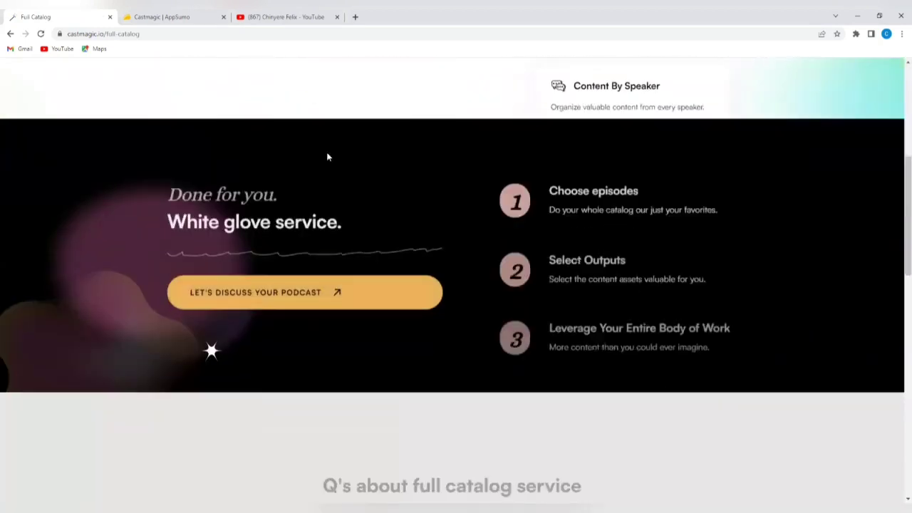
Open the Pricing page and compare the Hobby, Starter and Rising Star plans under monthly and annual billing
{"action": "scroll", "coordinate": [326, 152], "scroll_direction": "up", "scroll_amount": 6}
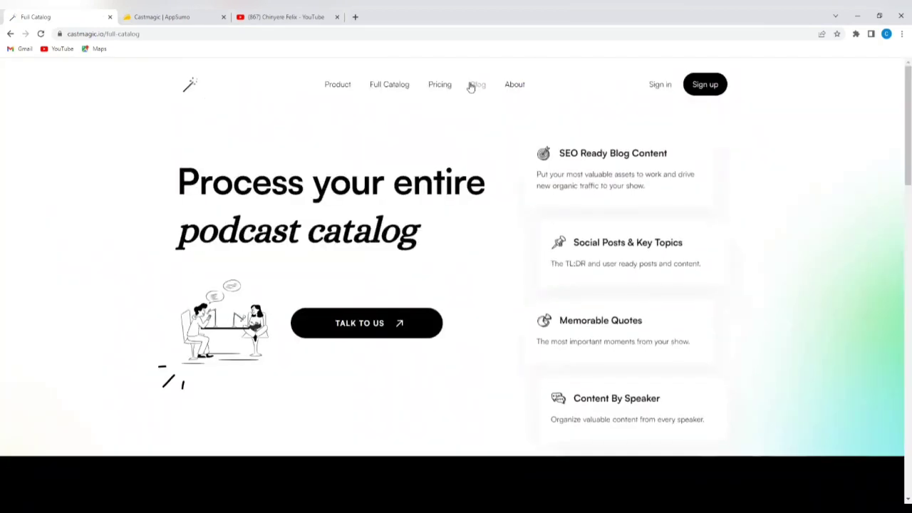
{"action": "left_click", "coordinate": [442, 87]}
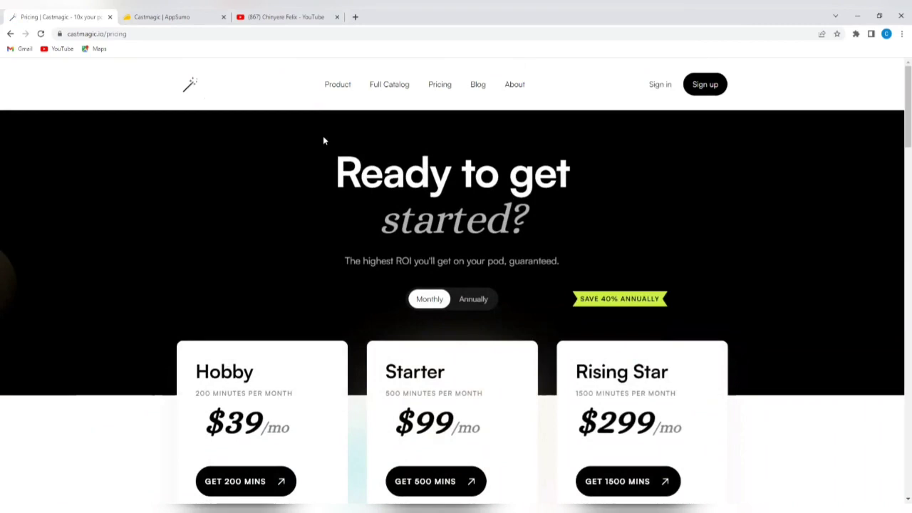
{"action": "scroll", "coordinate": [323, 142], "scroll_direction": "down", "scroll_amount": 3}
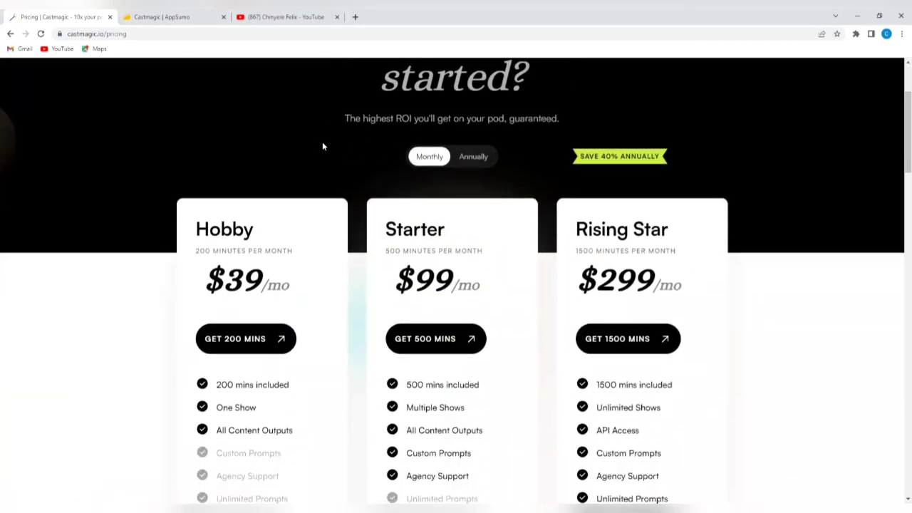
{"action": "scroll", "coordinate": [262, 171], "scroll_direction": "down", "scroll_amount": 2}
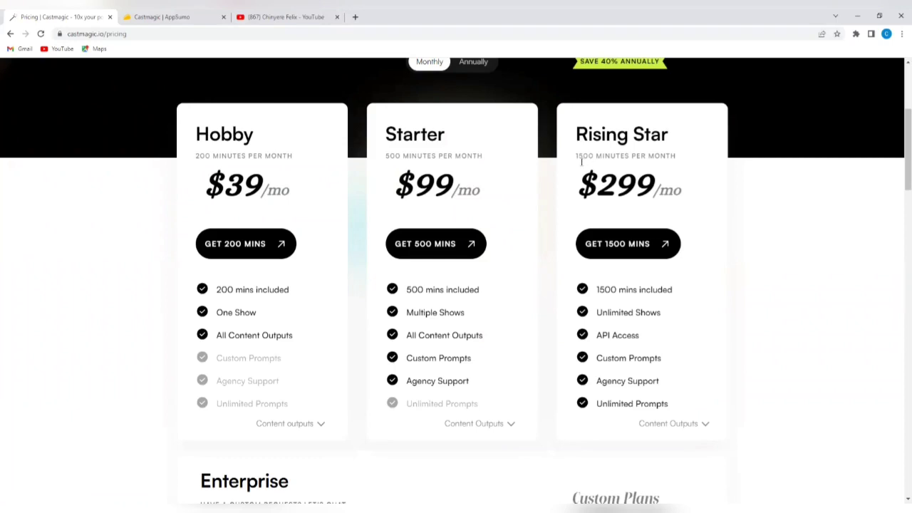
{"action": "scroll", "coordinate": [579, 157], "scroll_direction": "up", "scroll_amount": 1}
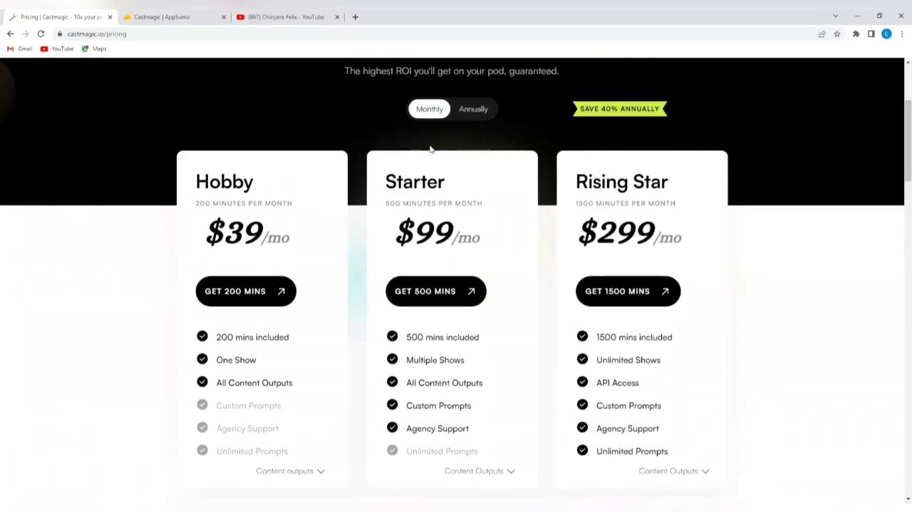
{"action": "left_click", "coordinate": [474, 113]}
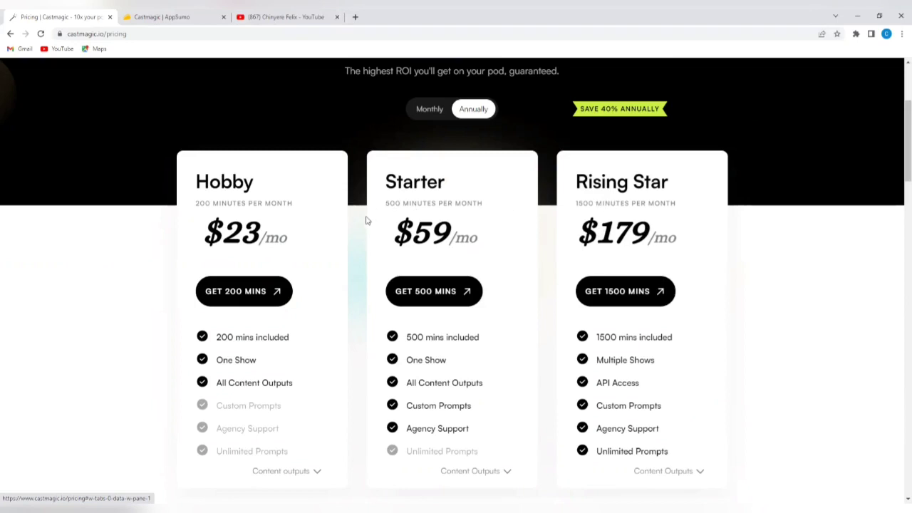
Switch to the Castmagic lifetime deal on AppSumo and view the available code plans without changing the selected one
{"action": "left_click", "coordinate": [151, 18]}
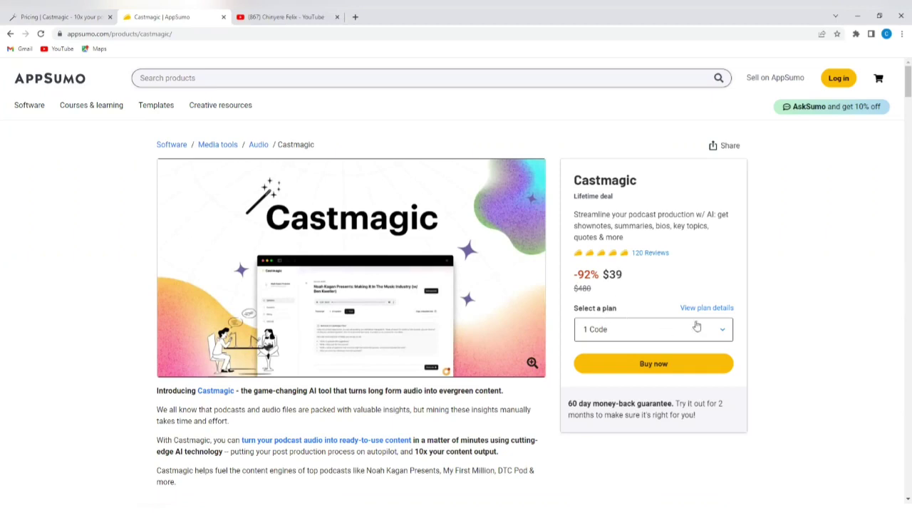
{"action": "left_click", "coordinate": [719, 332]}
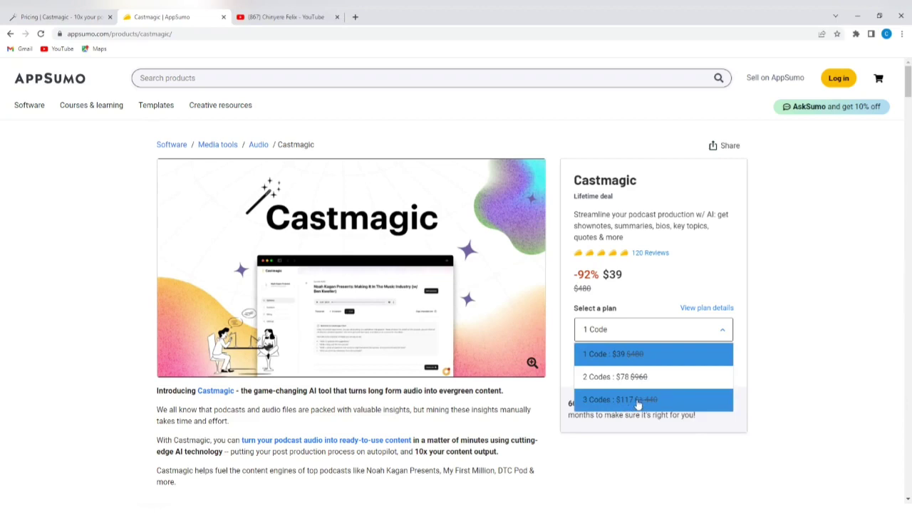
{"action": "left_click", "coordinate": [722, 332]}
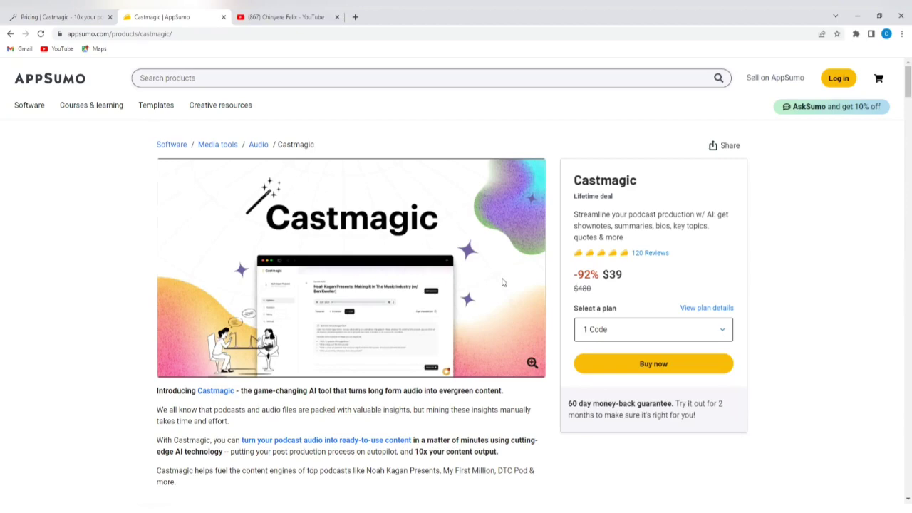
Read through the AppSumo product page for Castmagic, from its overview to the founders' notes and the questions and reviews
{"action": "scroll", "coordinate": [501, 282], "scroll_direction": "down", "scroll_amount": 4}
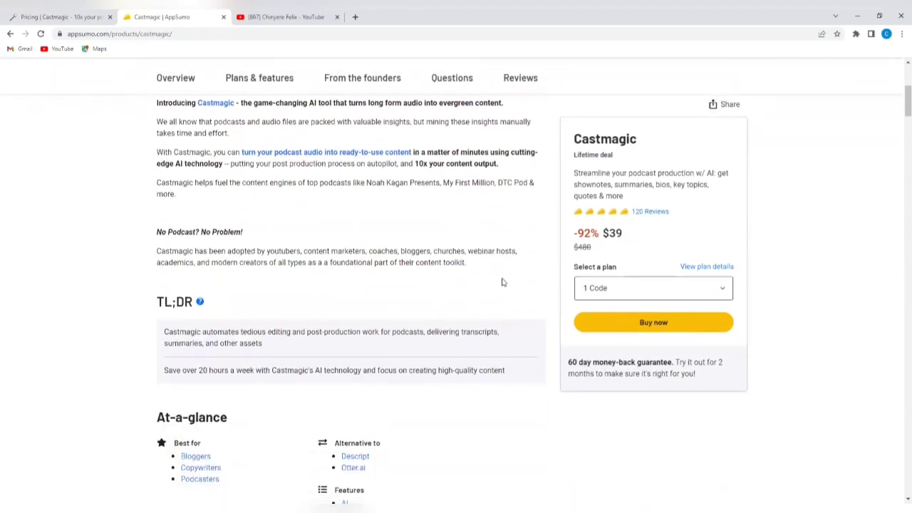
{"action": "scroll", "coordinate": [501, 282], "scroll_direction": "down", "scroll_amount": 3}
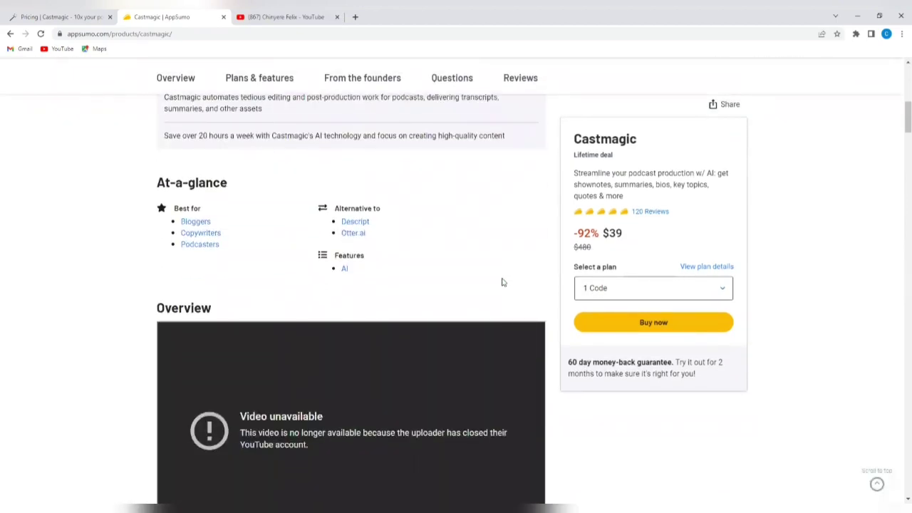
{"action": "scroll", "coordinate": [502, 282], "scroll_direction": "down", "scroll_amount": 6}
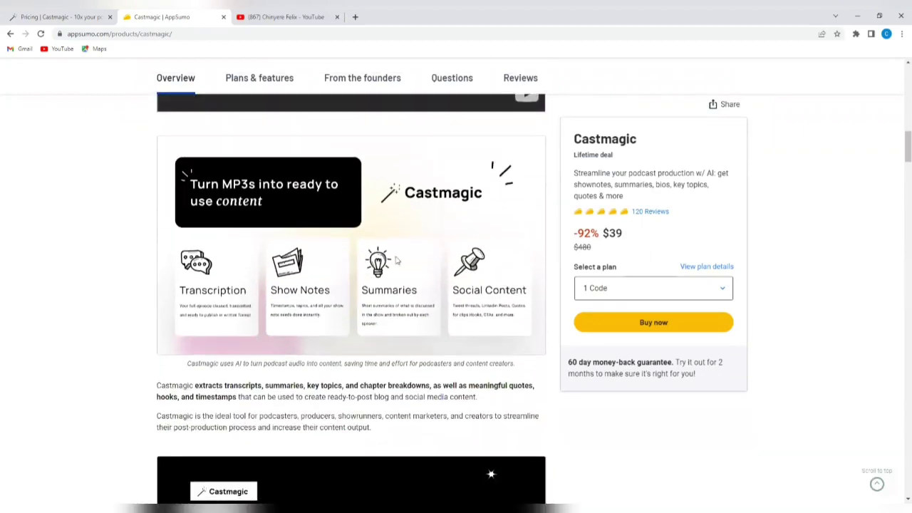
{"action": "scroll", "coordinate": [447, 241], "scroll_direction": "down", "scroll_amount": 10}
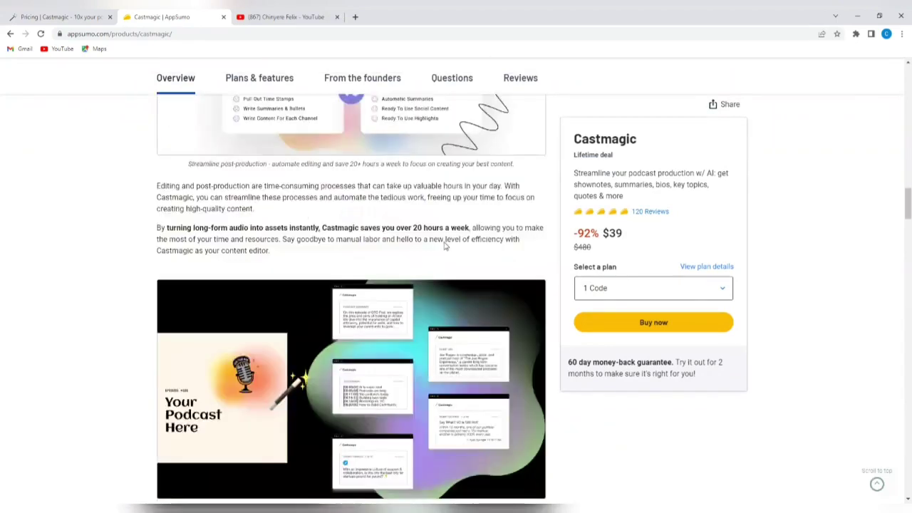
{"action": "scroll", "coordinate": [444, 245], "scroll_direction": "down", "scroll_amount": 15}
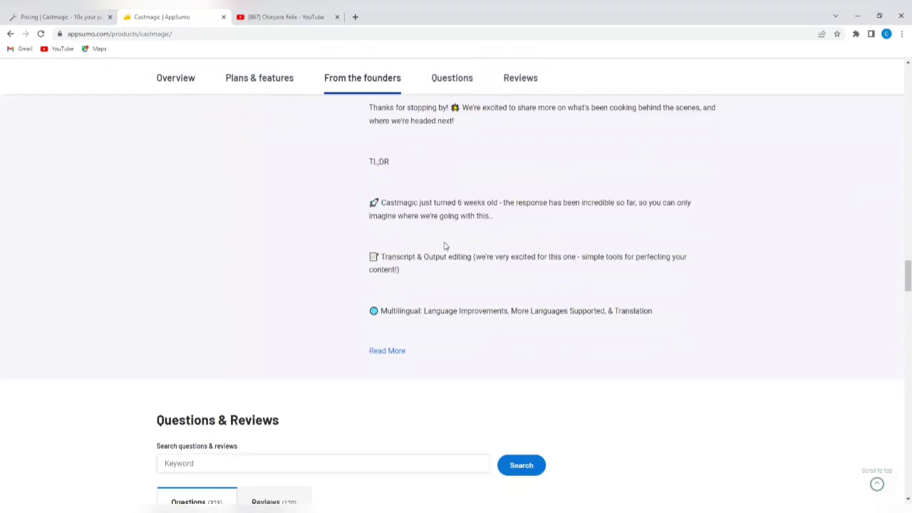
{"action": "scroll", "coordinate": [444, 245], "scroll_direction": "up", "scroll_amount": 15}
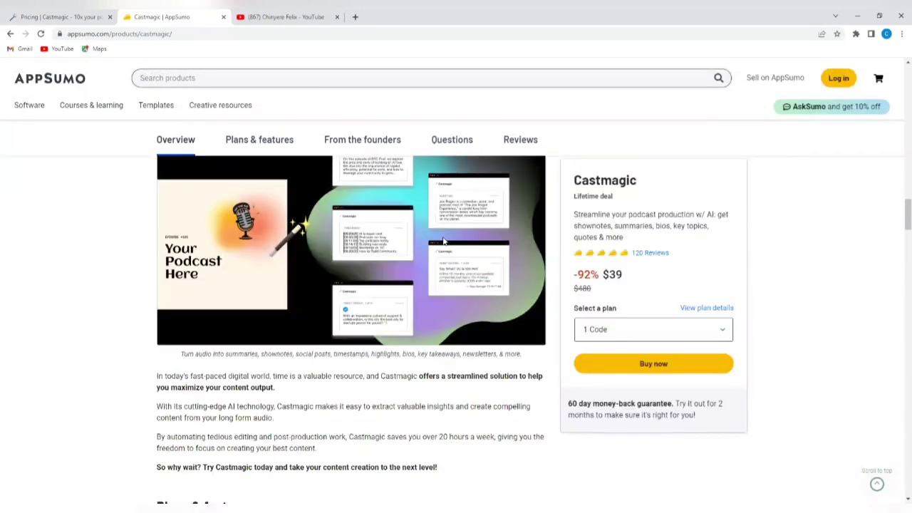
{"action": "scroll", "coordinate": [443, 242], "scroll_direction": "up", "scroll_amount": 8}
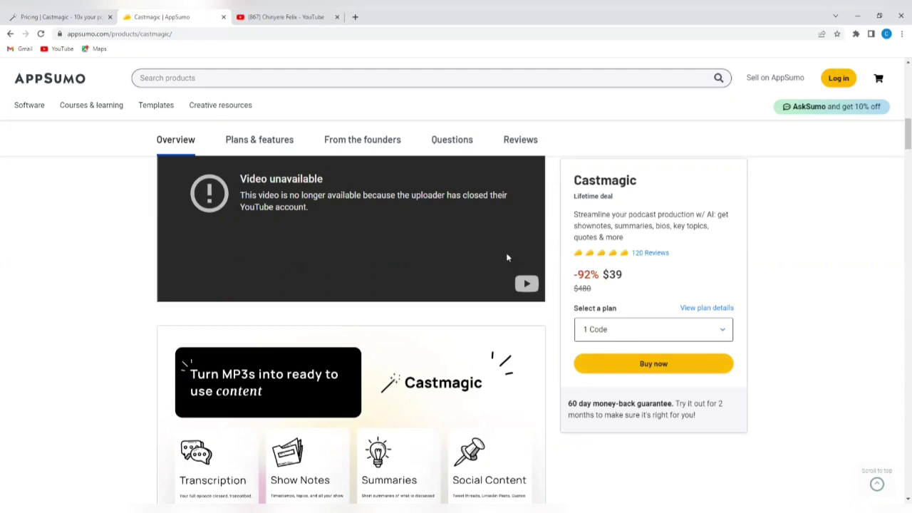
Return to the Castmagic website and go to the account sign-in
{"action": "left_click", "coordinate": [50, 14]}
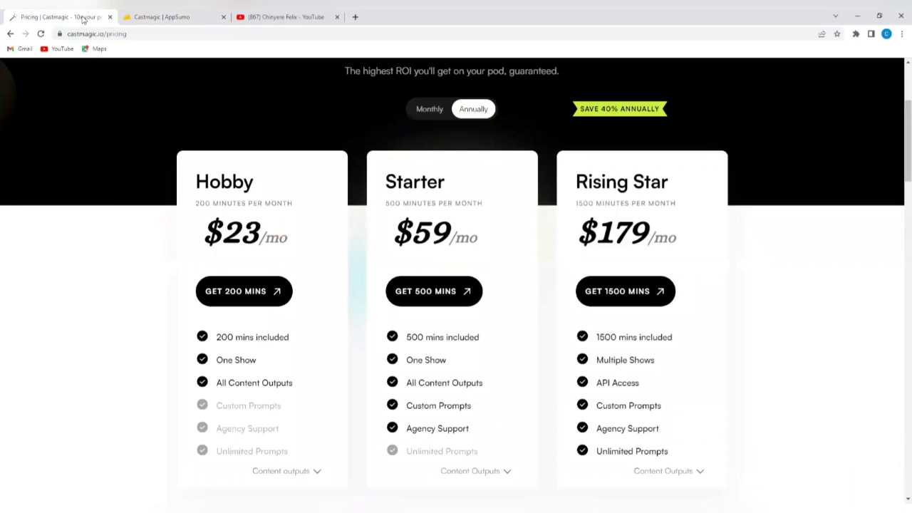
{"action": "scroll", "coordinate": [647, 308], "scroll_direction": "up", "scroll_amount": 3}
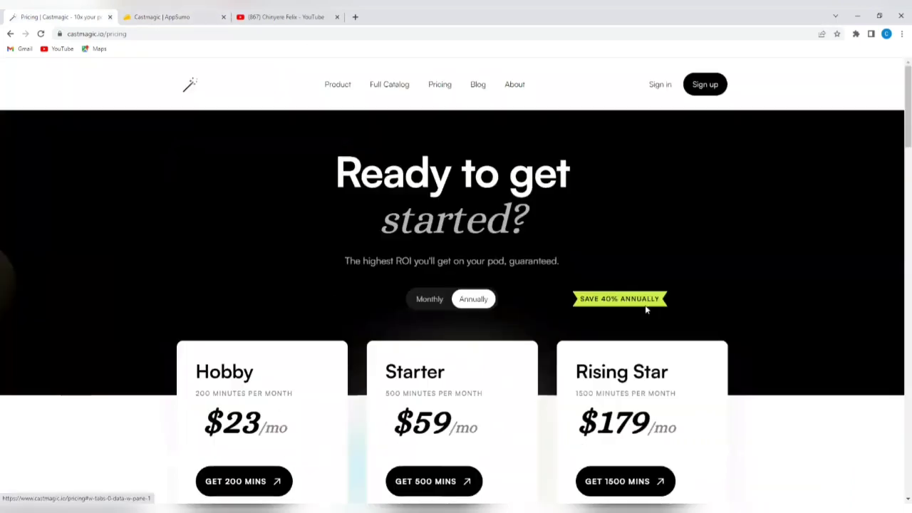
{"action": "left_click", "coordinate": [656, 90]}
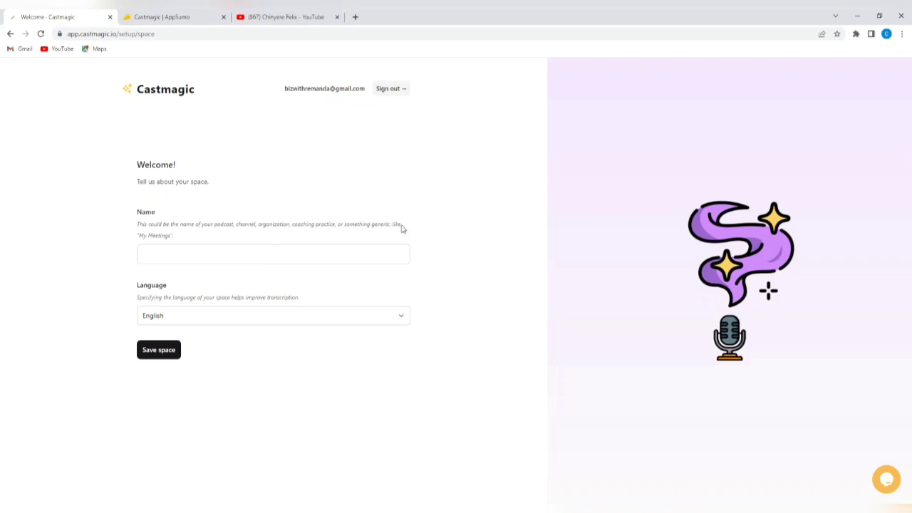
Name the new space "My meetings", keep English as its language and save it
{"action": "left_click", "coordinate": [300, 256]}
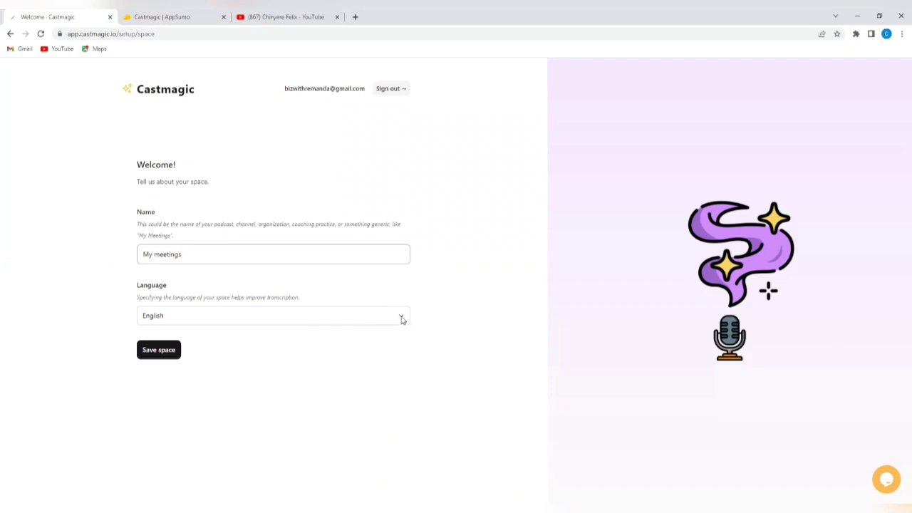
{"action": "left_click", "coordinate": [401, 319]}
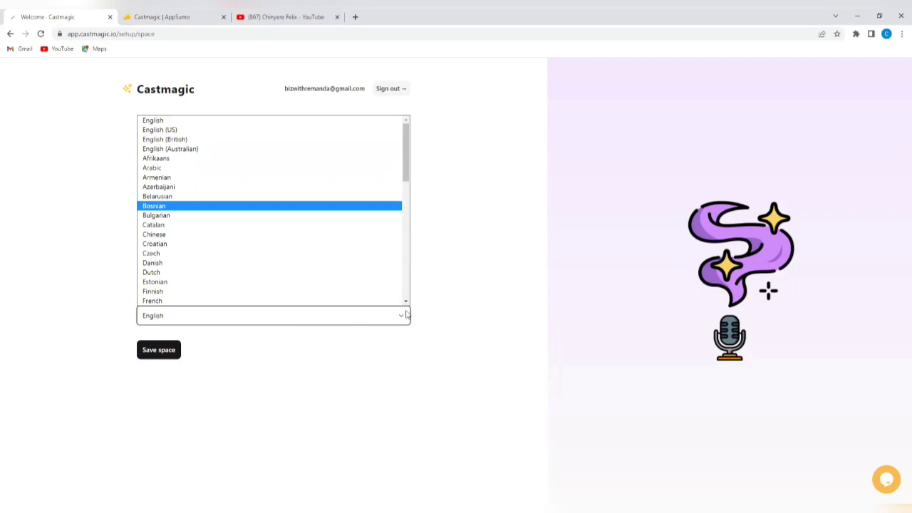
{"action": "left_click", "coordinate": [159, 357]}
{"action": "left_click", "coordinate": [161, 352]}
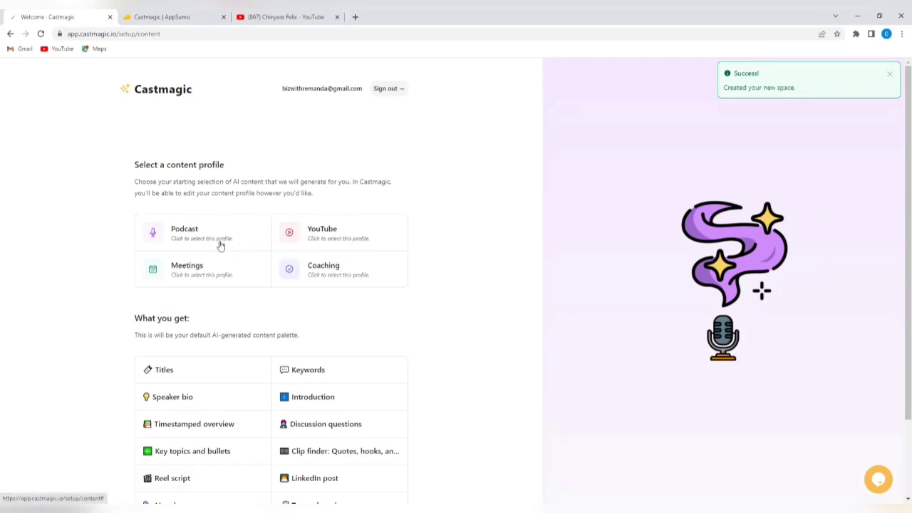
Compare the default content of the YouTube, Podcast, Meetings and Coaching profiles, and apply the YouTube profile to the space
{"action": "left_click", "coordinate": [325, 236]}
{"action": "scroll", "coordinate": [261, 280], "scroll_direction": "down", "scroll_amount": 1}
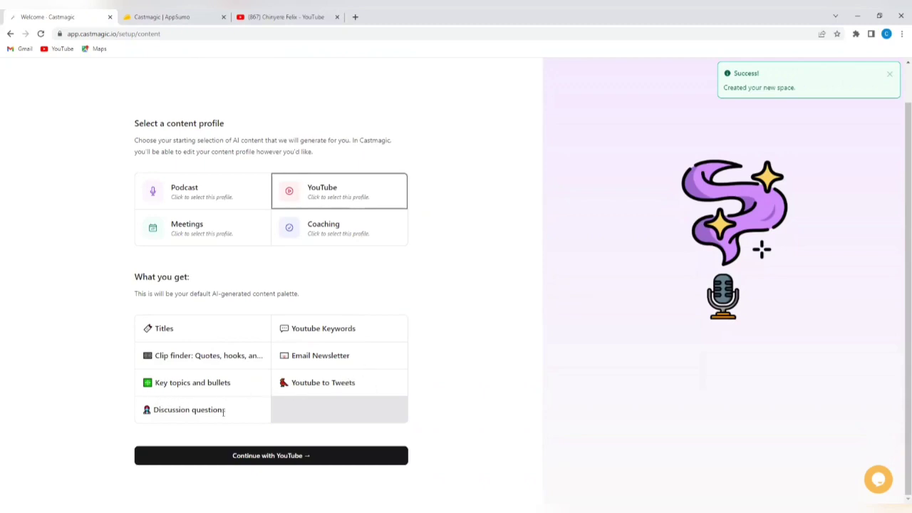
{"action": "left_click", "coordinate": [186, 192]}
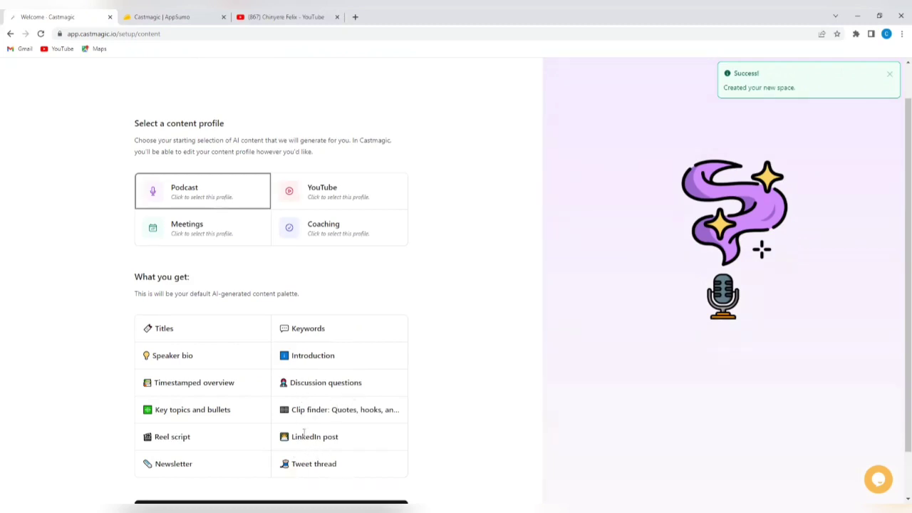
{"action": "left_click", "coordinate": [210, 229]}
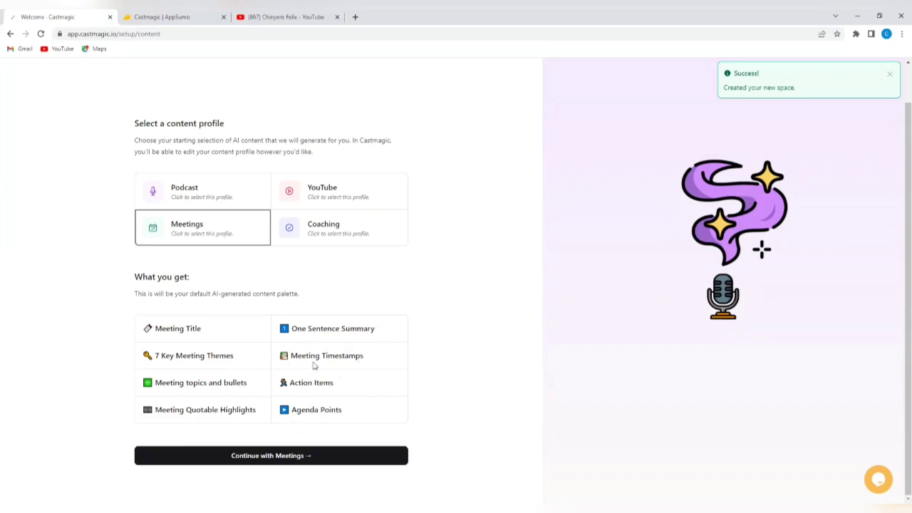
{"action": "left_click", "coordinate": [352, 226]}
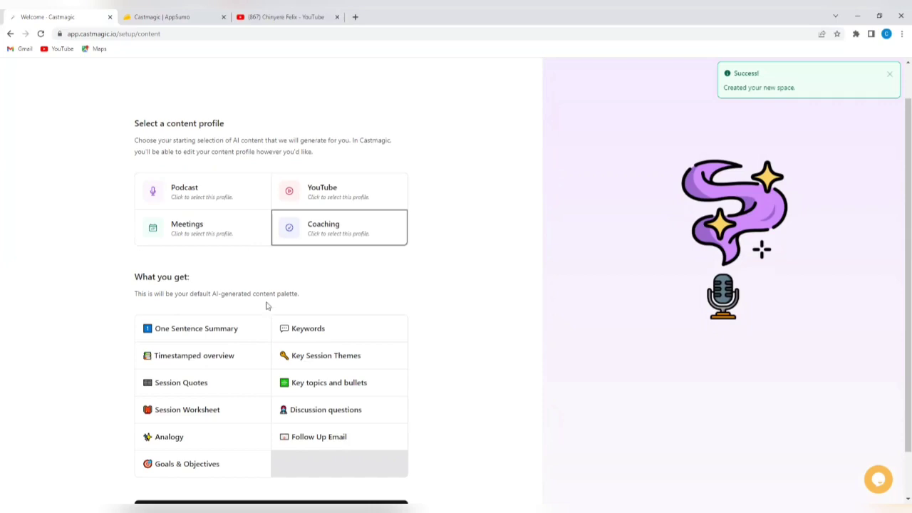
{"action": "left_click", "coordinate": [312, 189]}
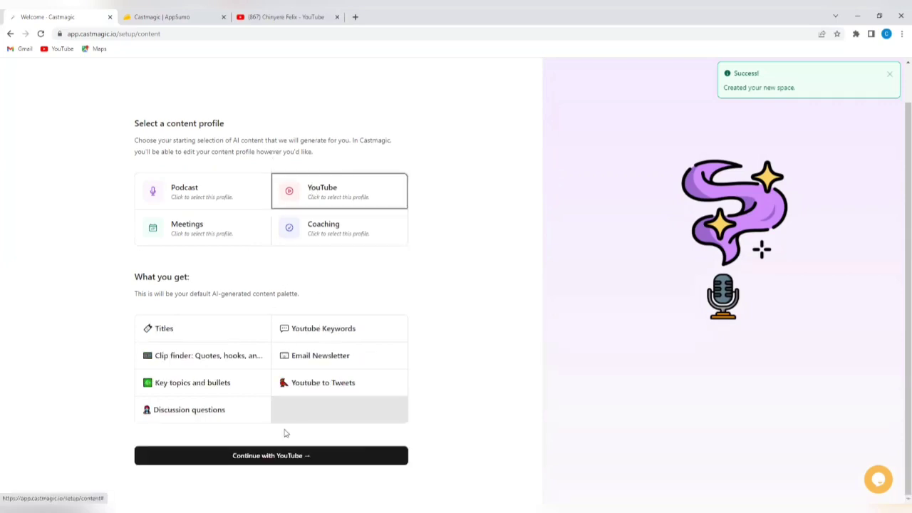
{"action": "left_click", "coordinate": [320, 463]}
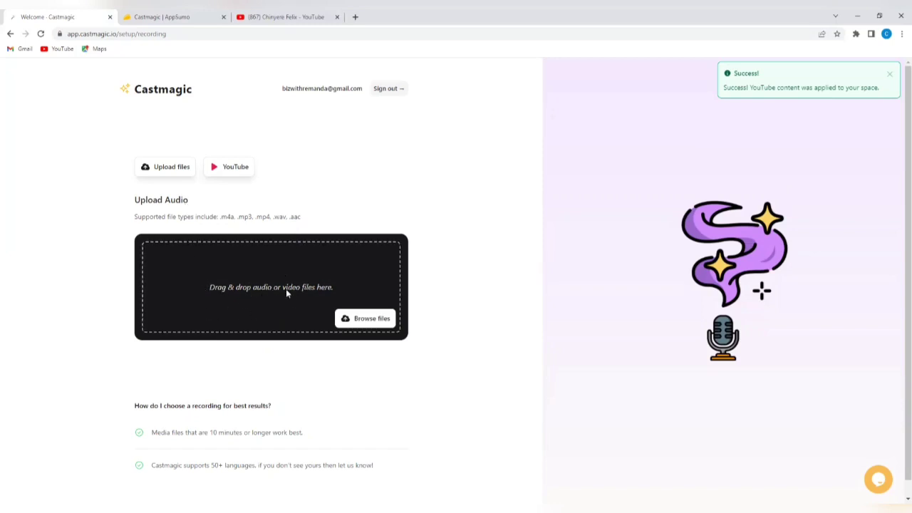
Look at the audio upload option and its file browser without choosing a file
{"action": "scroll", "coordinate": [293, 292], "scroll_direction": "down", "scroll_amount": 1}
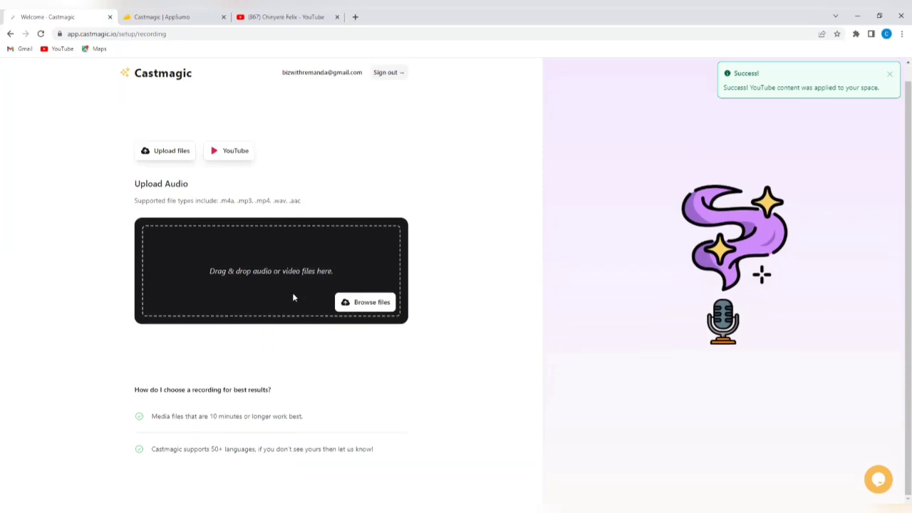
{"action": "left_click", "coordinate": [351, 305]}
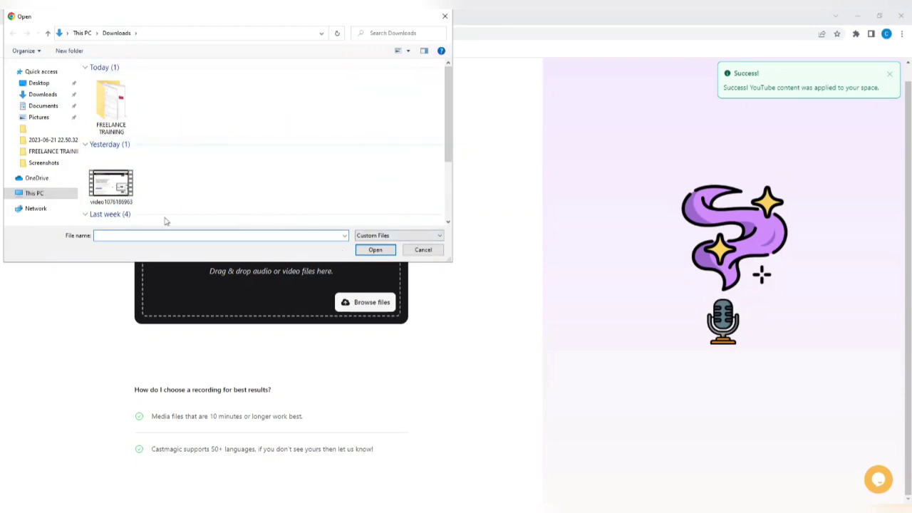
{"action": "left_click", "coordinate": [444, 15]}
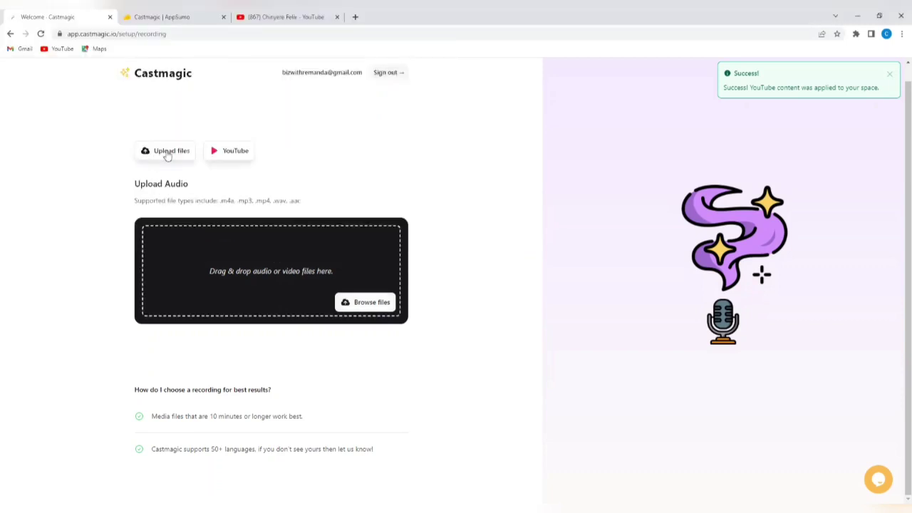
{"action": "left_click", "coordinate": [167, 154]}
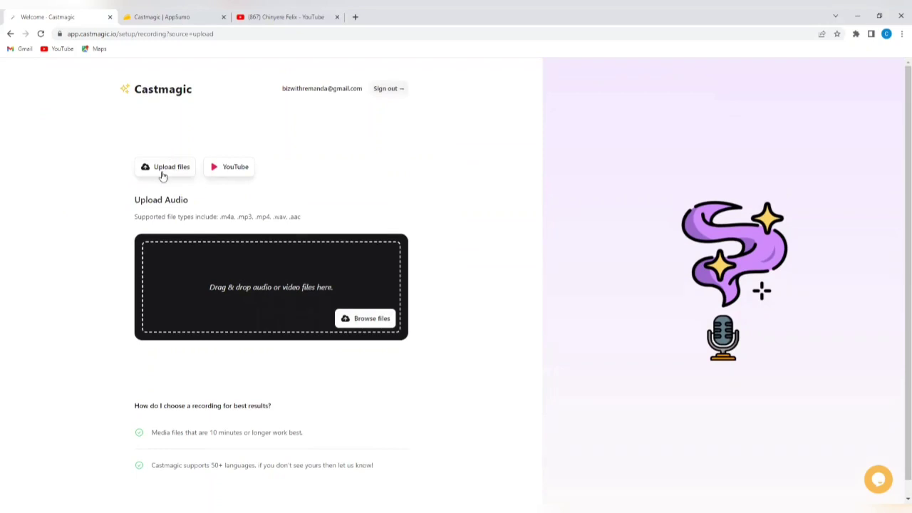
Switch the recording source to YouTube import and submit the copied YouTube video link
{"action": "left_click", "coordinate": [218, 168]}
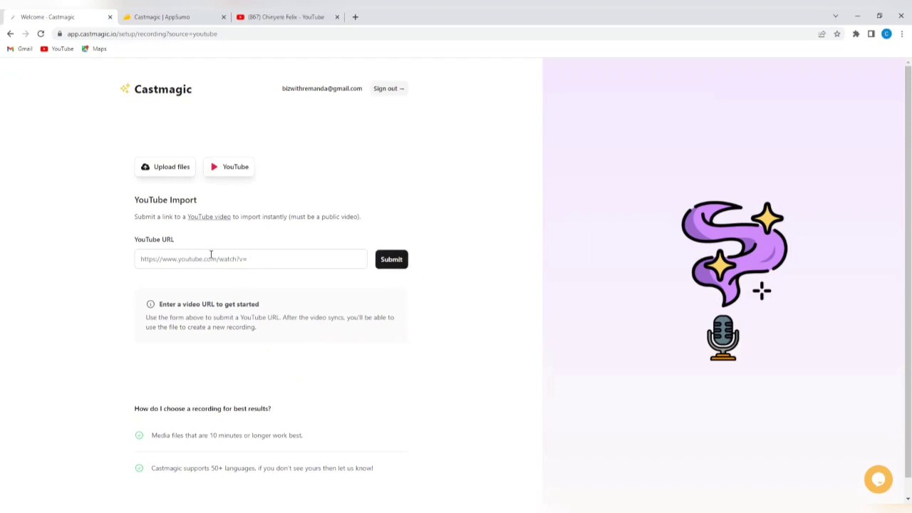
{"action": "left_click", "coordinate": [193, 261]}
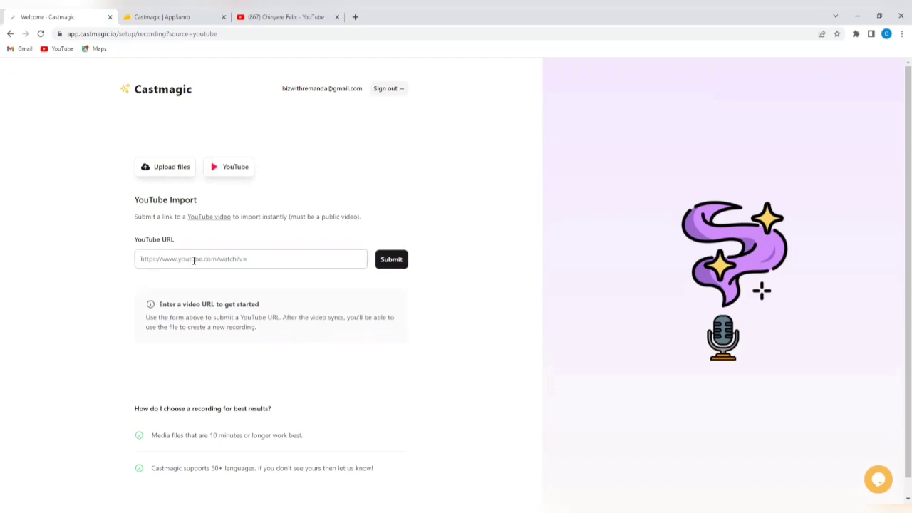
{"action": "right_click", "coordinate": [194, 261]}
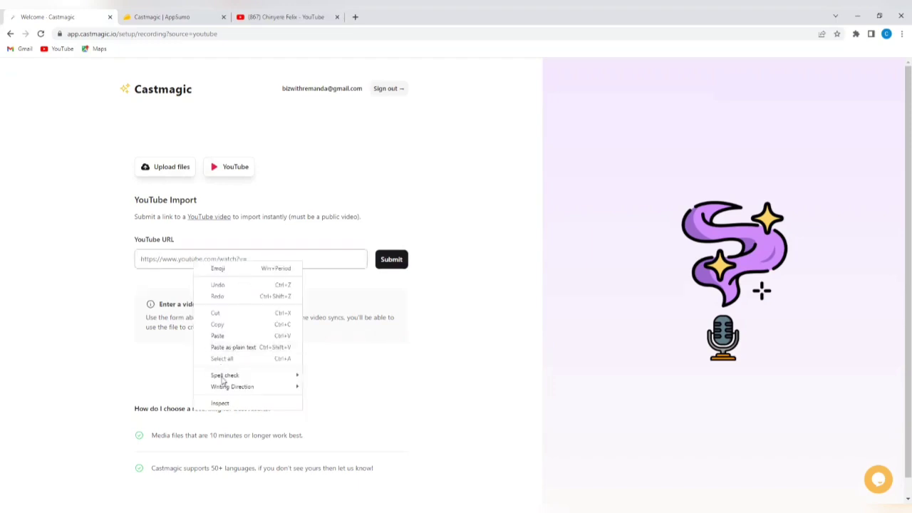
{"action": "left_click", "coordinate": [218, 336]}
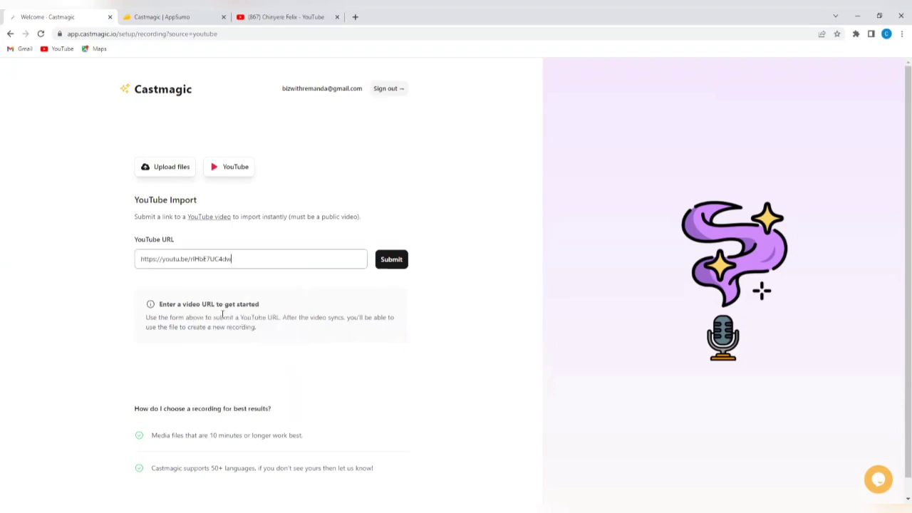
{"action": "left_click", "coordinate": [391, 262]}
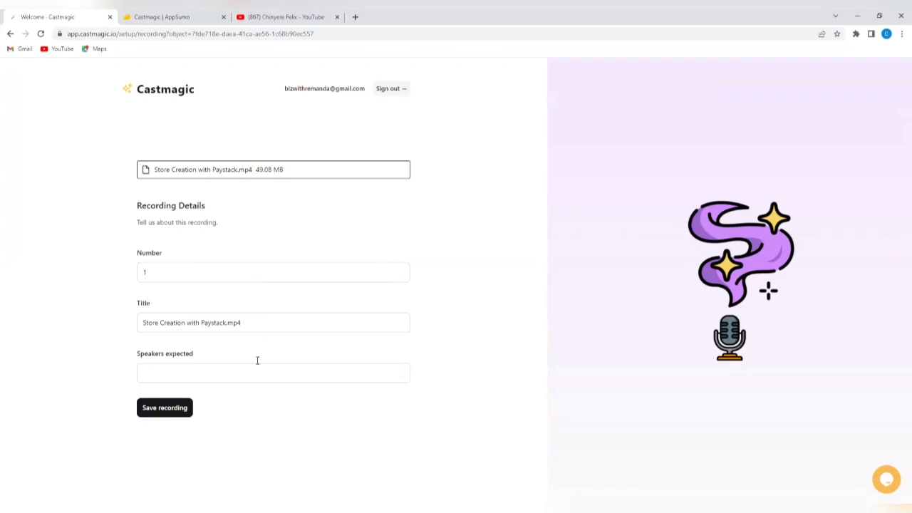
Save the recording with its prefilled number and title, and start the 7-day free trial
{"action": "left_click", "coordinate": [171, 409]}
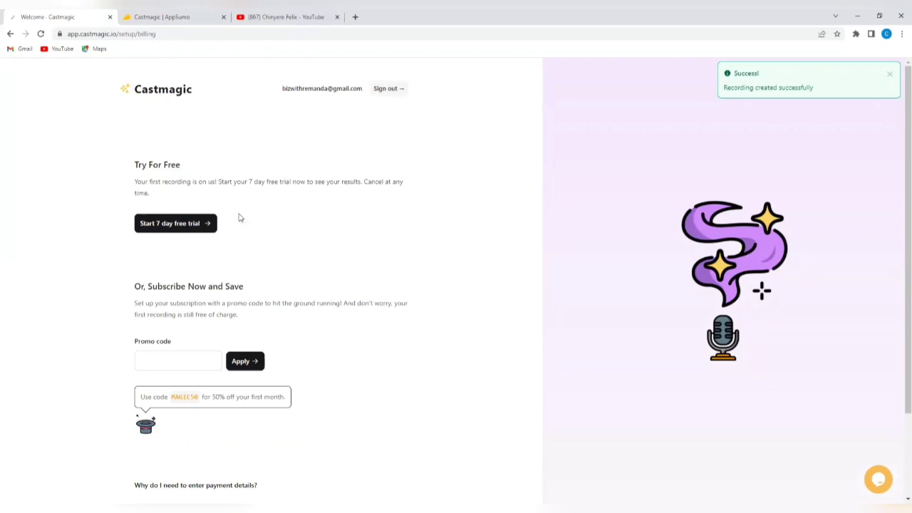
{"action": "left_click", "coordinate": [191, 229]}
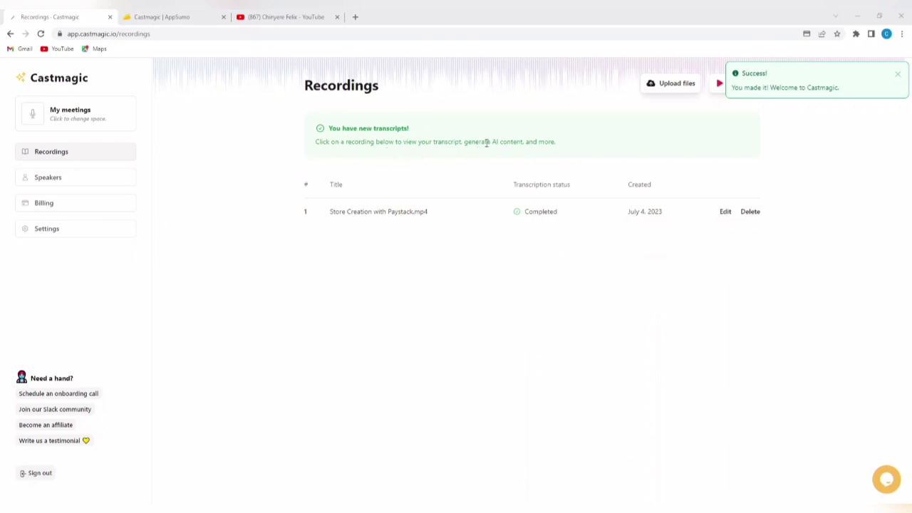
Open the "Store Creation with Paystack.mp4" recording and look through its whole transcript
{"action": "left_click", "coordinate": [404, 217]}
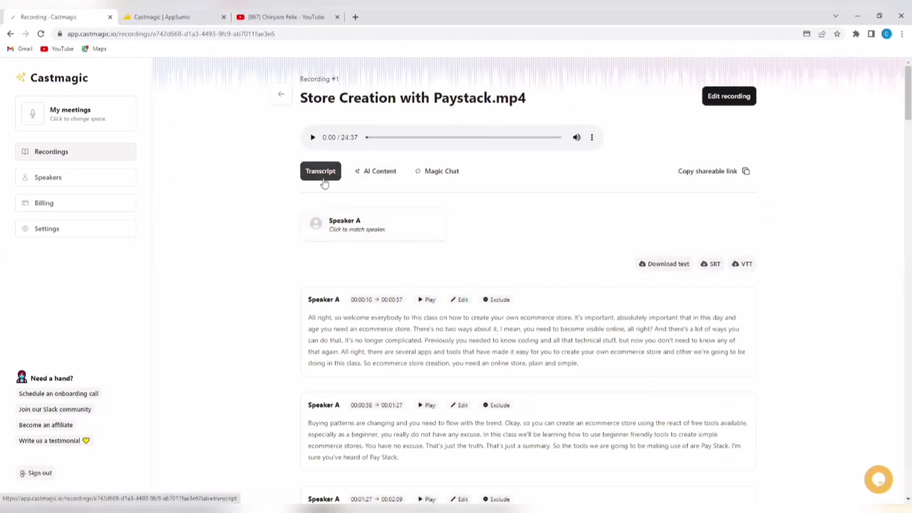
{"action": "scroll", "coordinate": [397, 243], "scroll_direction": "down", "scroll_amount": 1}
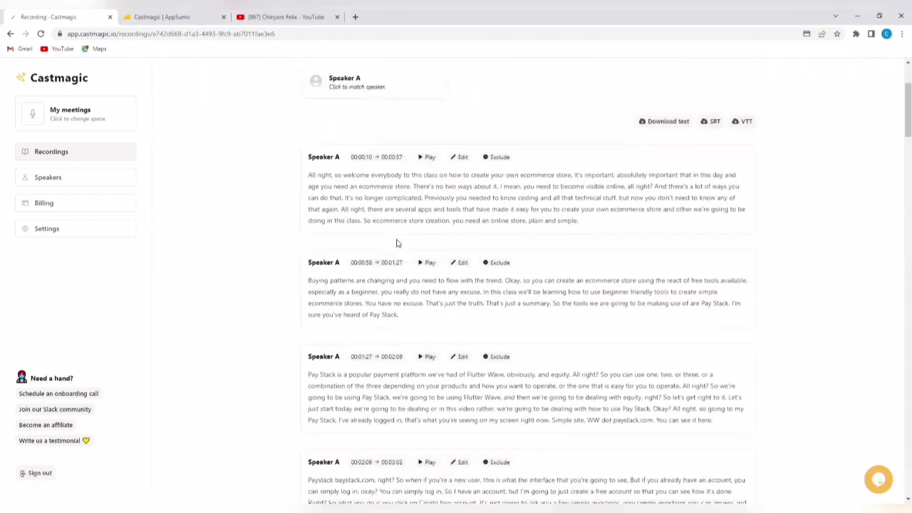
{"action": "scroll", "coordinate": [397, 243], "scroll_direction": "down", "scroll_amount": 5}
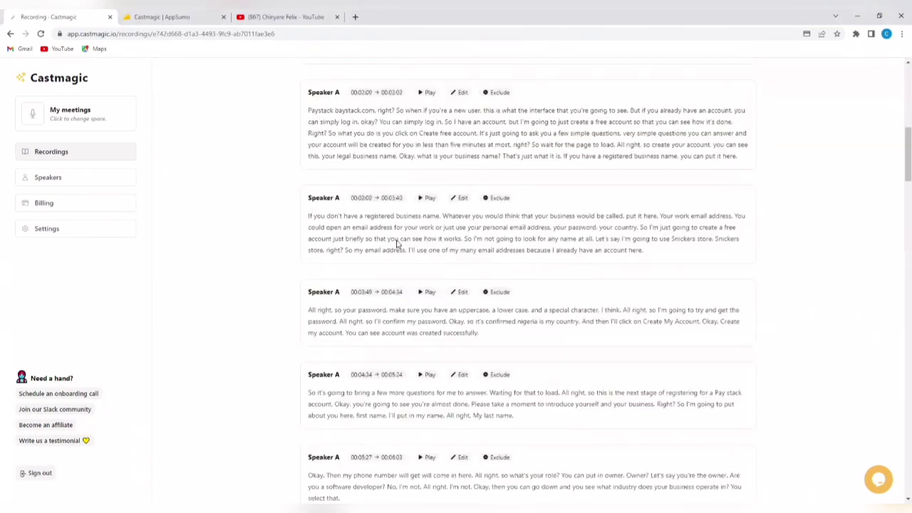
{"action": "scroll", "coordinate": [397, 243], "scroll_direction": "down", "scroll_amount": 8}
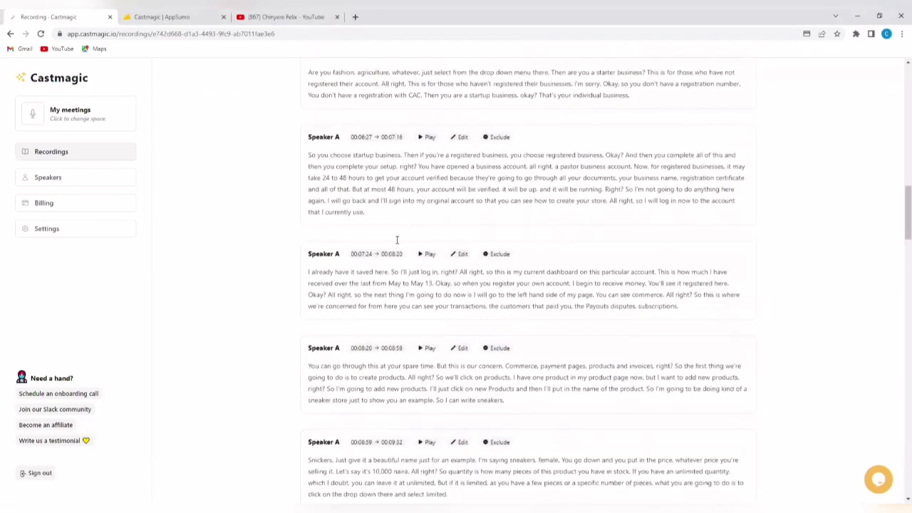
{"action": "scroll", "coordinate": [397, 240], "scroll_direction": "down", "scroll_amount": 5}
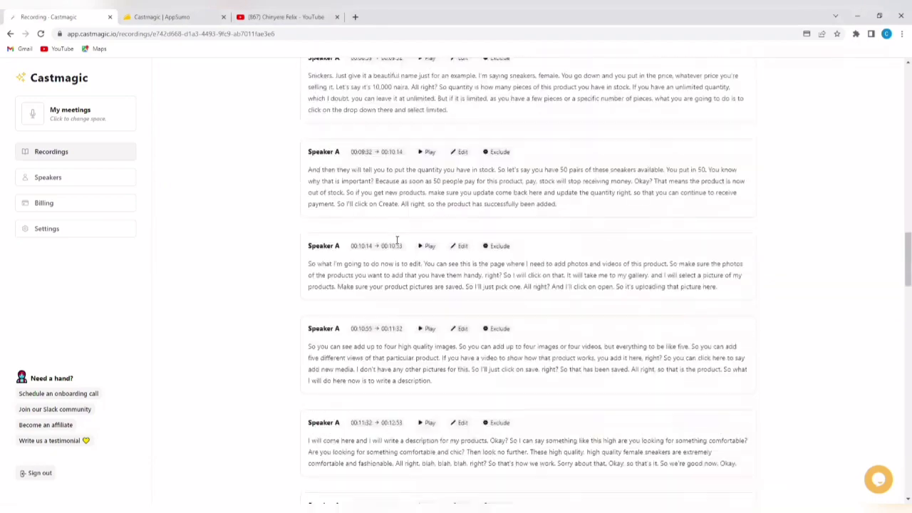
{"action": "scroll", "coordinate": [397, 240], "scroll_direction": "down", "scroll_amount": 10}
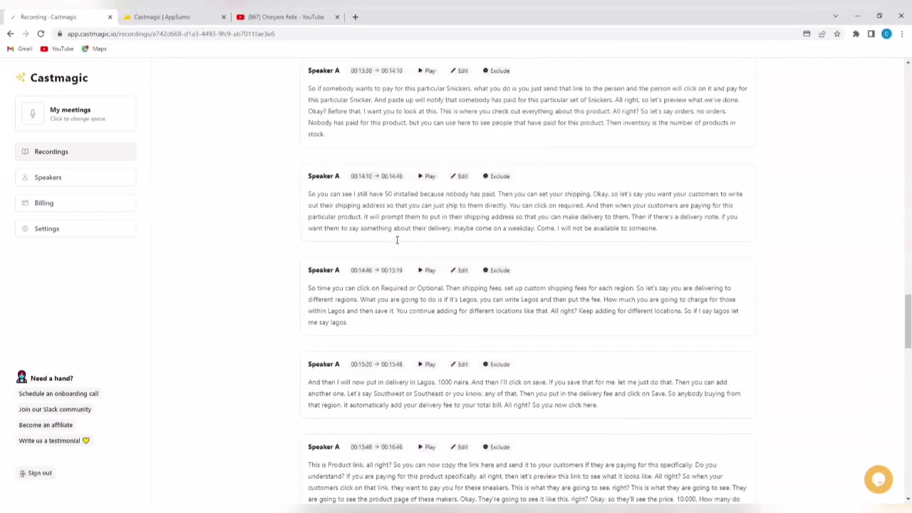
{"action": "scroll", "coordinate": [397, 241], "scroll_direction": "down", "scroll_amount": 8}
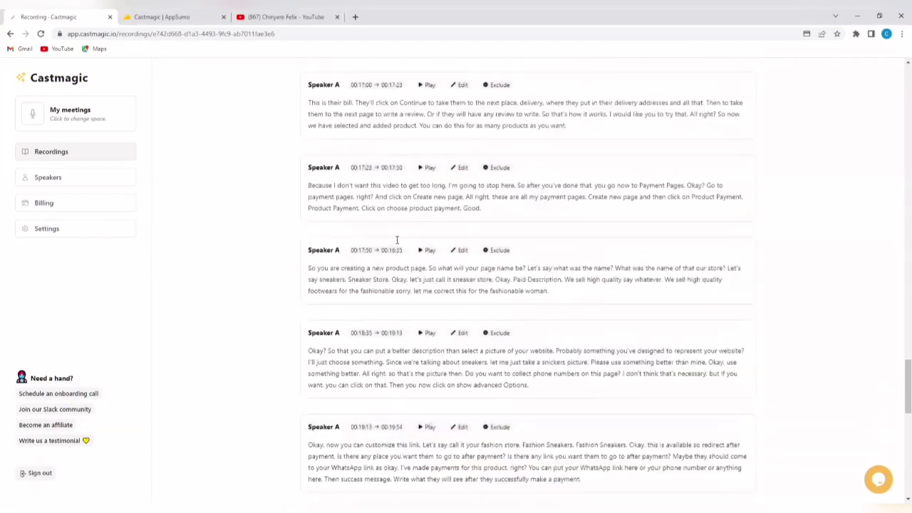
{"action": "scroll", "coordinate": [396, 240], "scroll_direction": "down", "scroll_amount": 10}
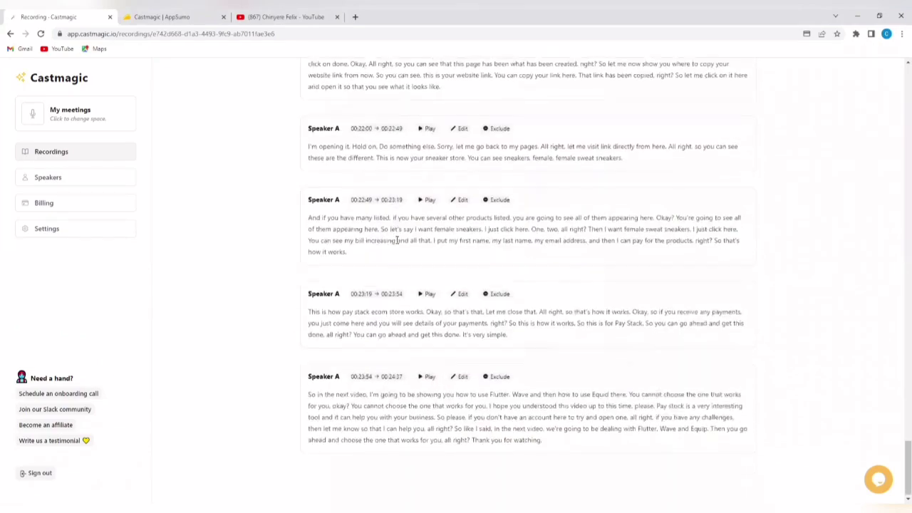
{"action": "scroll", "coordinate": [397, 240], "scroll_direction": "up", "scroll_amount": 18}
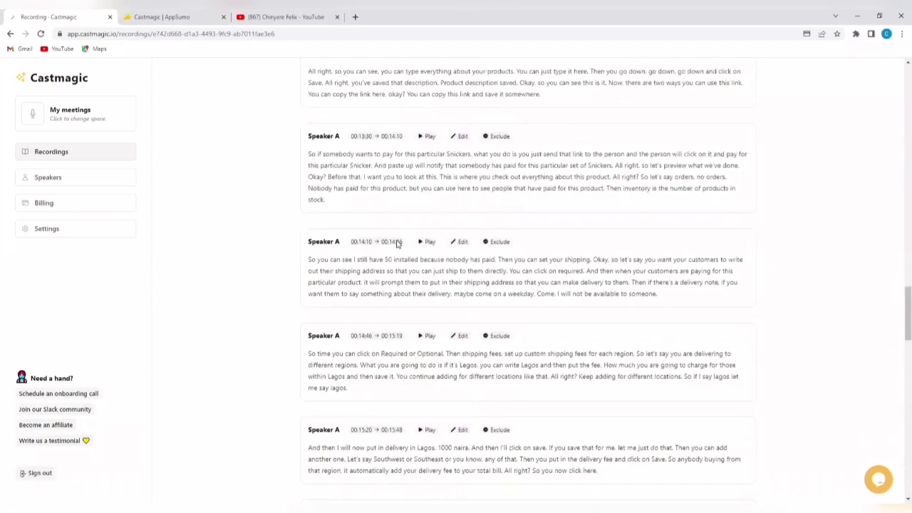
{"action": "scroll", "coordinate": [397, 243], "scroll_direction": "up", "scroll_amount": 12}
{"action": "scroll", "coordinate": [396, 243], "scroll_direction": "up", "scroll_amount": 10}
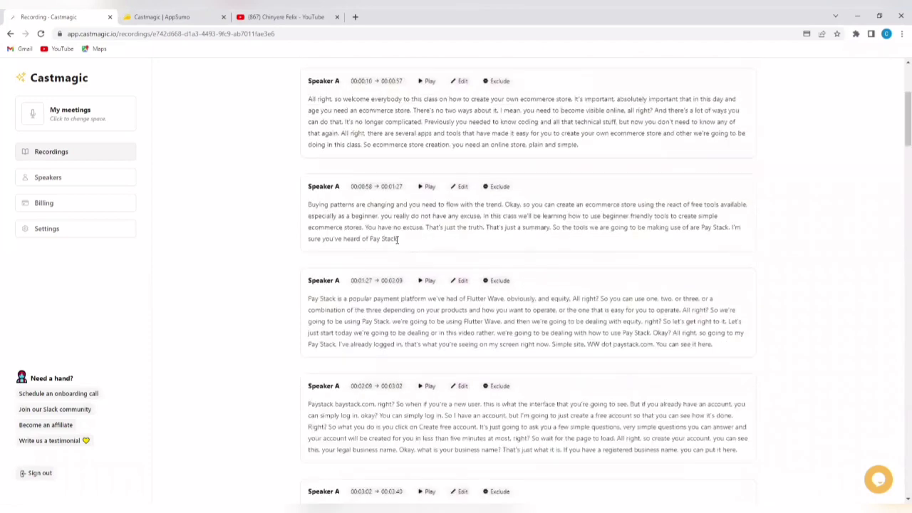
{"action": "scroll", "coordinate": [397, 240], "scroll_direction": "up", "scroll_amount": 5}
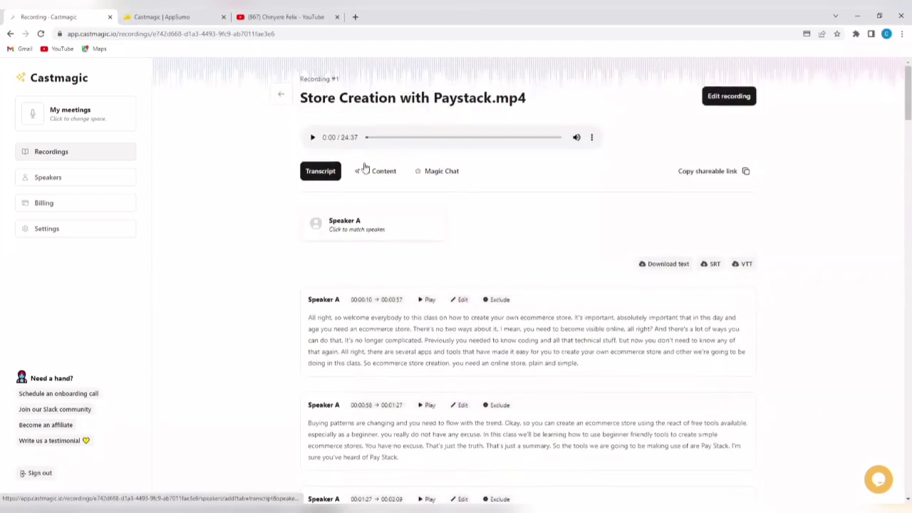
Open the recording's AI-generated content and read through the titles, YouTube keywords and email newsletter
{"action": "left_click", "coordinate": [387, 172]}
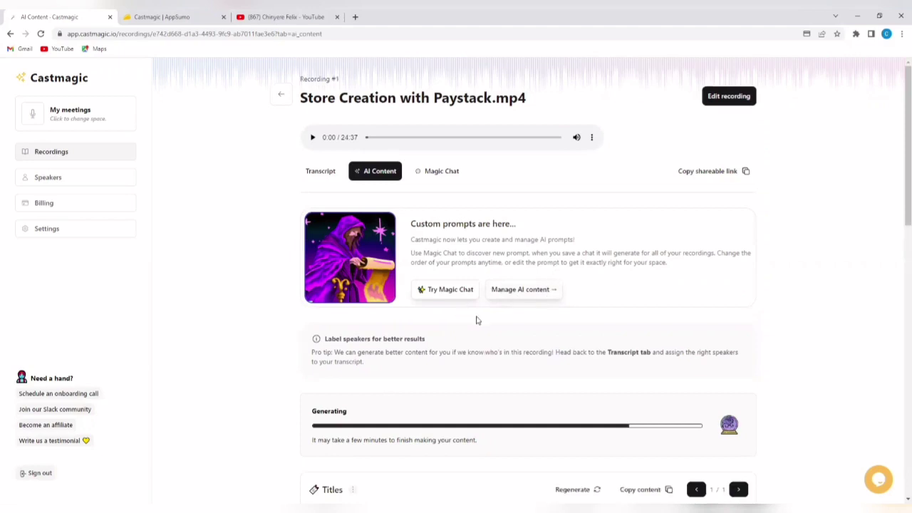
{"action": "scroll", "coordinate": [392, 358], "scroll_direction": "down", "scroll_amount": 3}
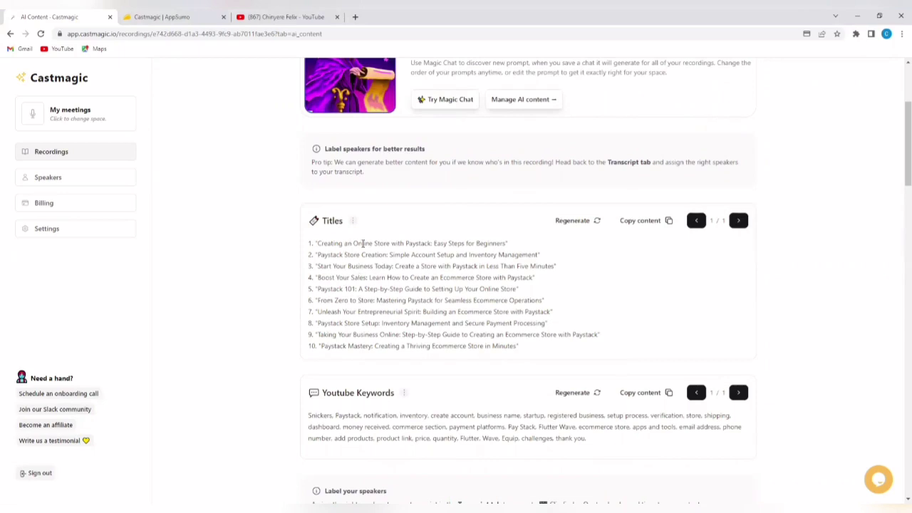
{"action": "scroll", "coordinate": [397, 219], "scroll_direction": "down", "scroll_amount": 2}
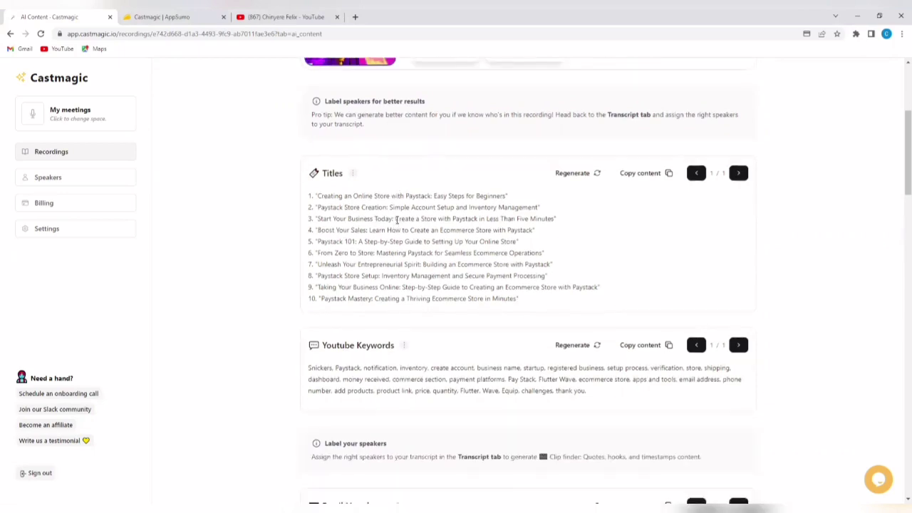
{"action": "scroll", "coordinate": [396, 219], "scroll_direction": "down", "scroll_amount": 3}
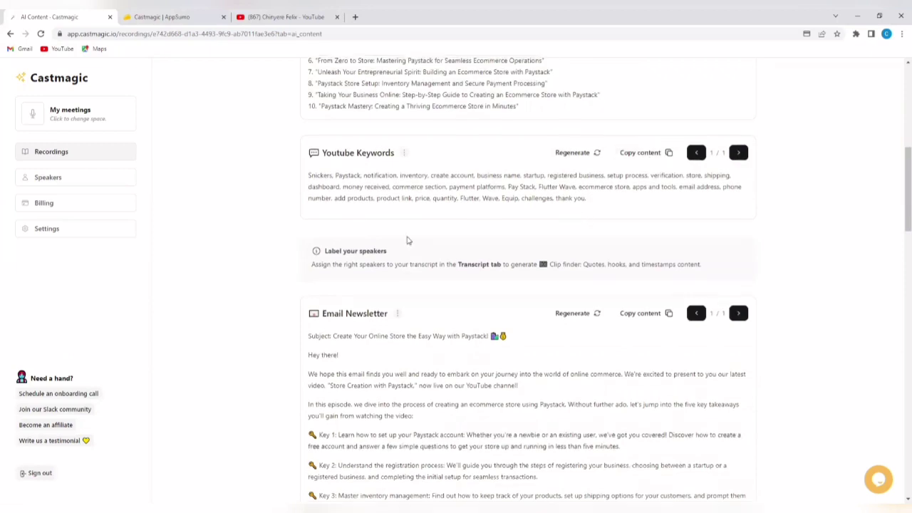
{"action": "scroll", "coordinate": [407, 239], "scroll_direction": "down", "scroll_amount": 3}
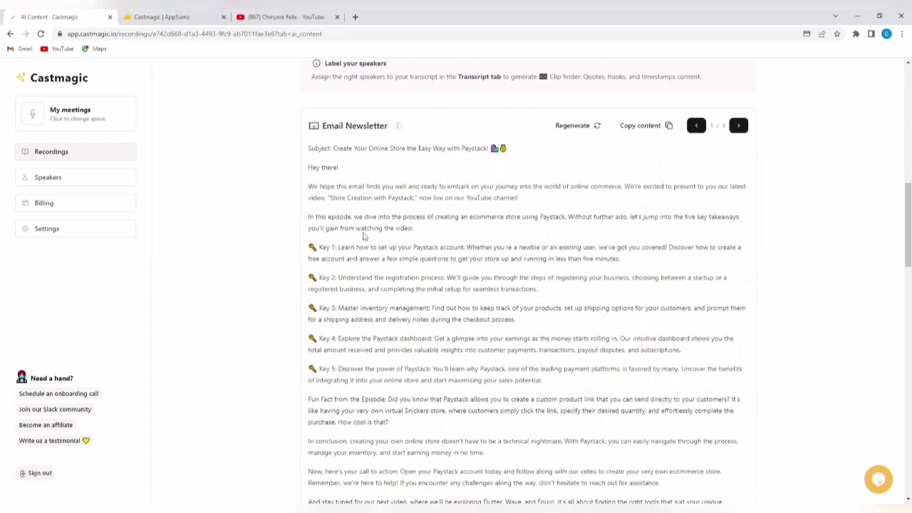
{"action": "scroll", "coordinate": [366, 228], "scroll_direction": "down", "scroll_amount": 2}
{"action": "scroll", "coordinate": [501, 134], "scroll_direction": "up", "scroll_amount": 1}
{"action": "scroll", "coordinate": [501, 134], "scroll_direction": "up", "scroll_amount": 2}
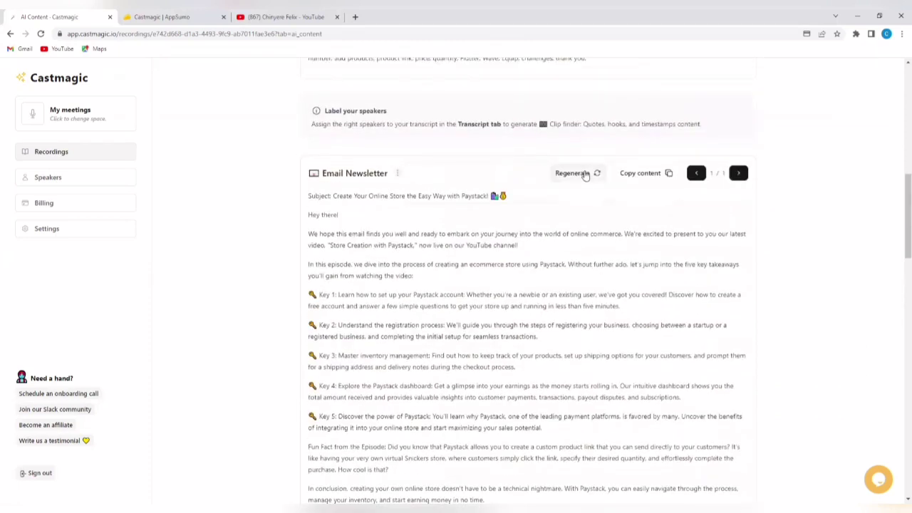
Look through the generated key topics and bullets, the YouTube to Tweets thread and the discussion questions
{"action": "scroll", "coordinate": [485, 193], "scroll_direction": "down", "scroll_amount": 8}
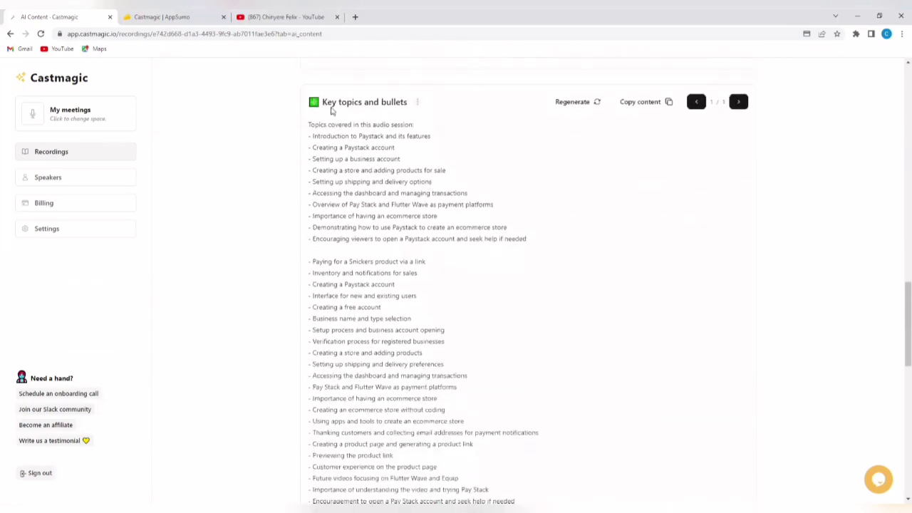
{"action": "scroll", "coordinate": [403, 118], "scroll_direction": "down", "scroll_amount": 2}
{"action": "scroll", "coordinate": [403, 122], "scroll_direction": "down", "scroll_amount": 5}
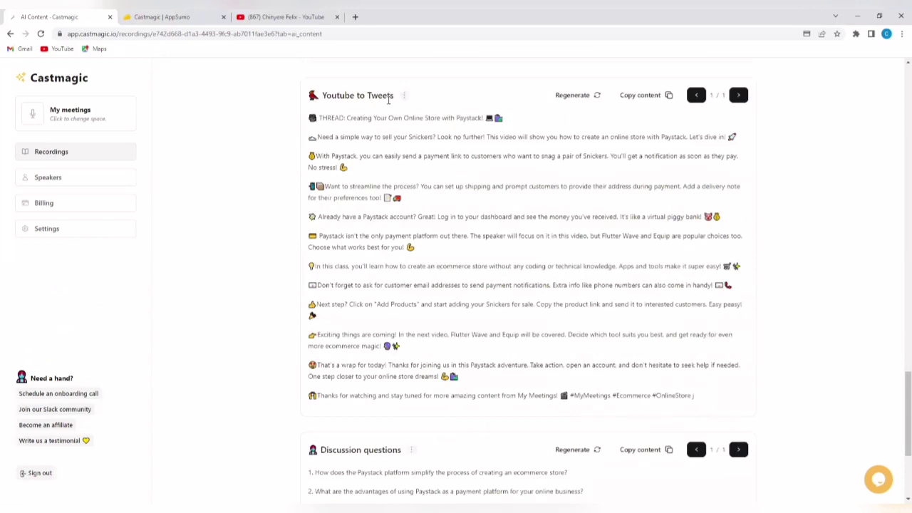
{"action": "scroll", "coordinate": [399, 117], "scroll_direction": "down", "scroll_amount": 3}
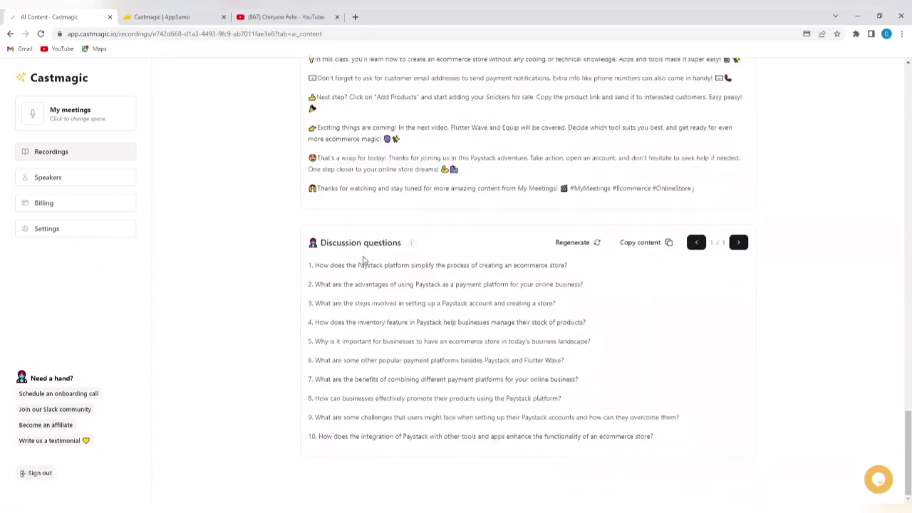
{"action": "scroll", "coordinate": [403, 262], "scroll_direction": "up", "scroll_amount": 2}
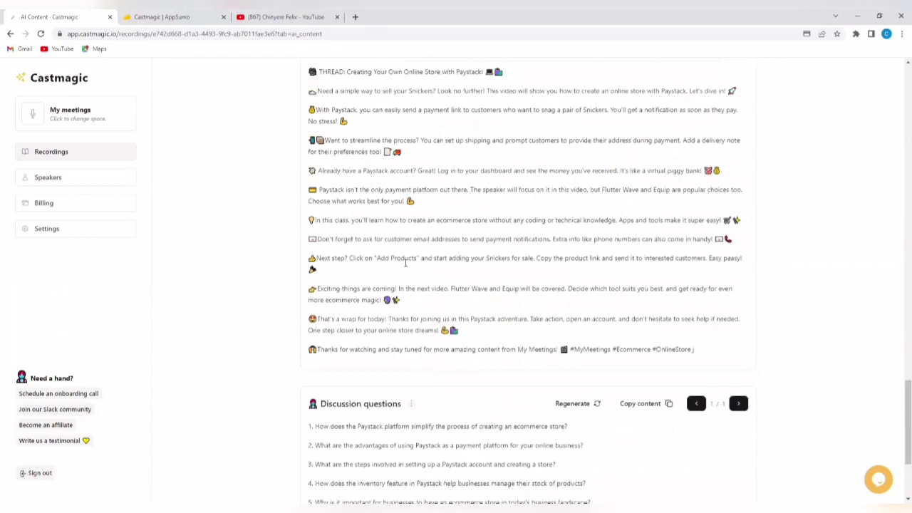
{"action": "scroll", "coordinate": [408, 267], "scroll_direction": "down", "scroll_amount": 2}
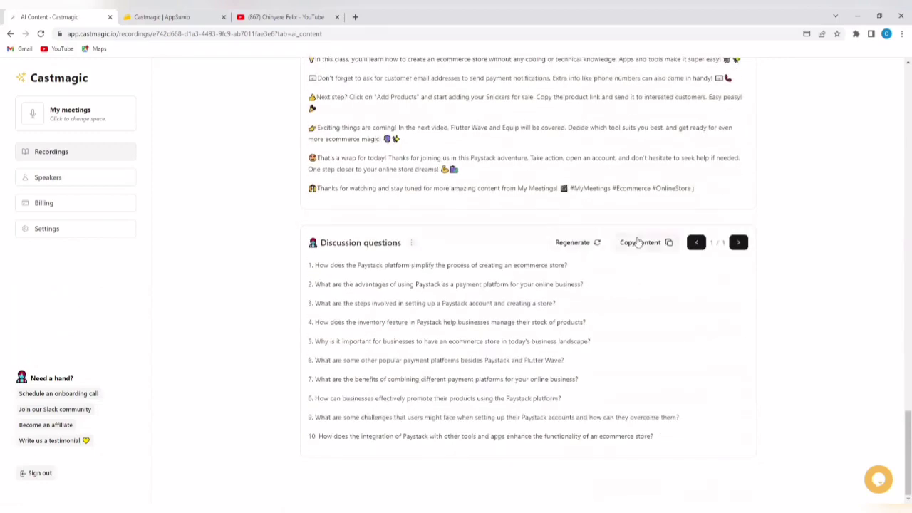
Return to the generated titles and examine their regenerate and copy options
{"action": "scroll", "coordinate": [606, 230], "scroll_direction": "up", "scroll_amount": 6}
{"action": "scroll", "coordinate": [606, 228], "scroll_direction": "up", "scroll_amount": 10}
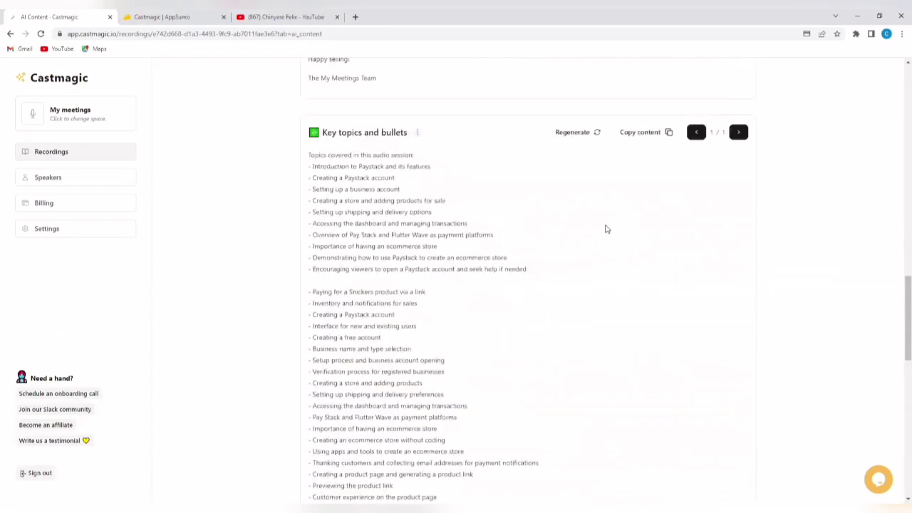
{"action": "scroll", "coordinate": [608, 229], "scroll_direction": "up", "scroll_amount": 6}
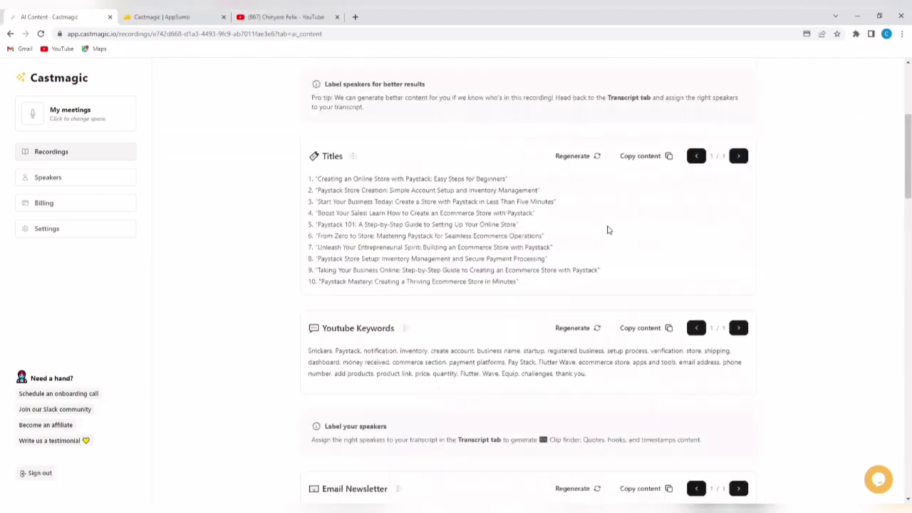
{"action": "scroll", "coordinate": [607, 229], "scroll_direction": "up", "scroll_amount": 1}
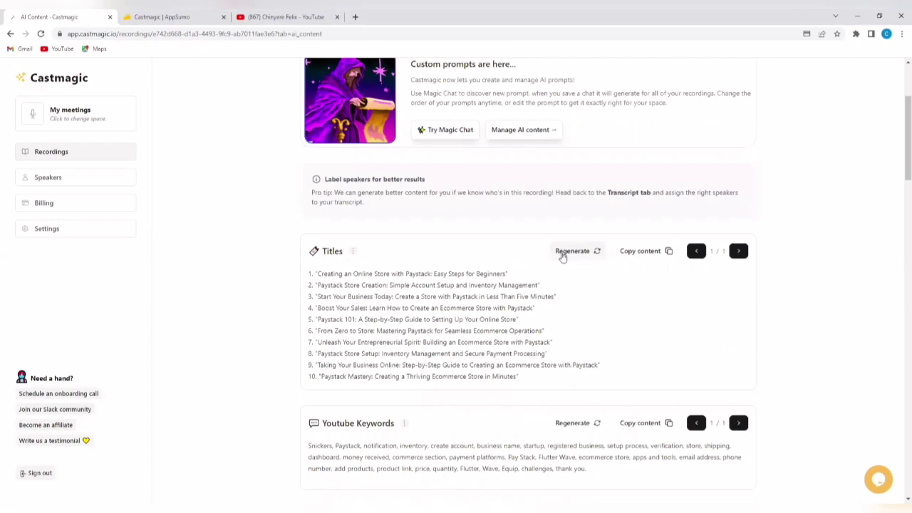
View the recording's Magic Chat with its example prompts, and look at the recording's edit form without changing anything
{"action": "scroll", "coordinate": [563, 258], "scroll_direction": "up", "scroll_amount": 3}
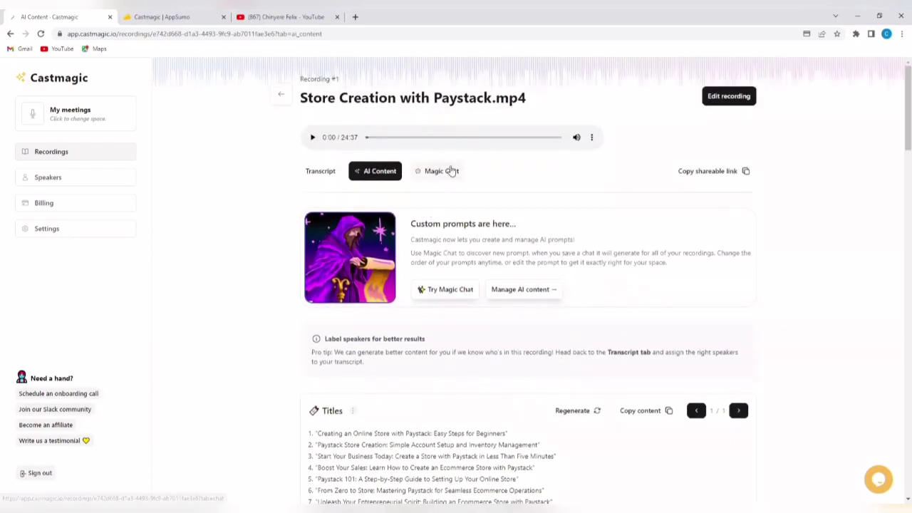
{"action": "left_click", "coordinate": [447, 175]}
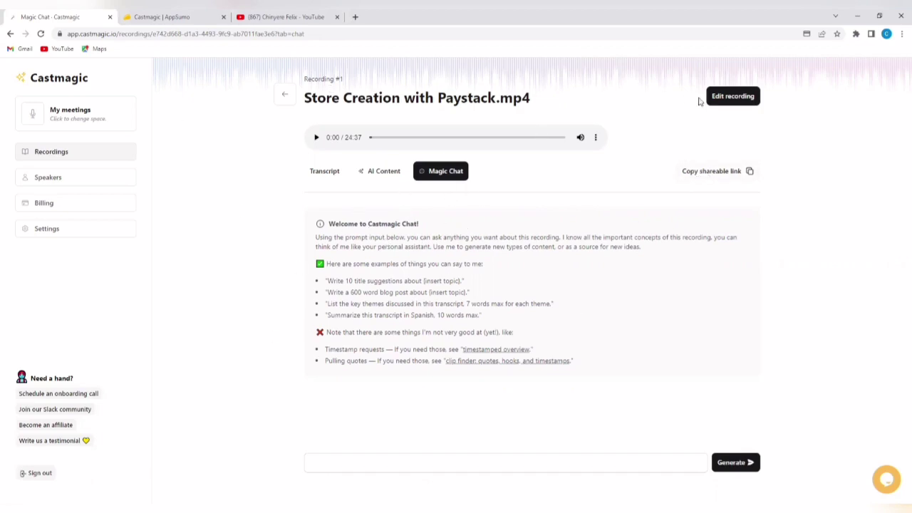
{"action": "left_click", "coordinate": [721, 99]}
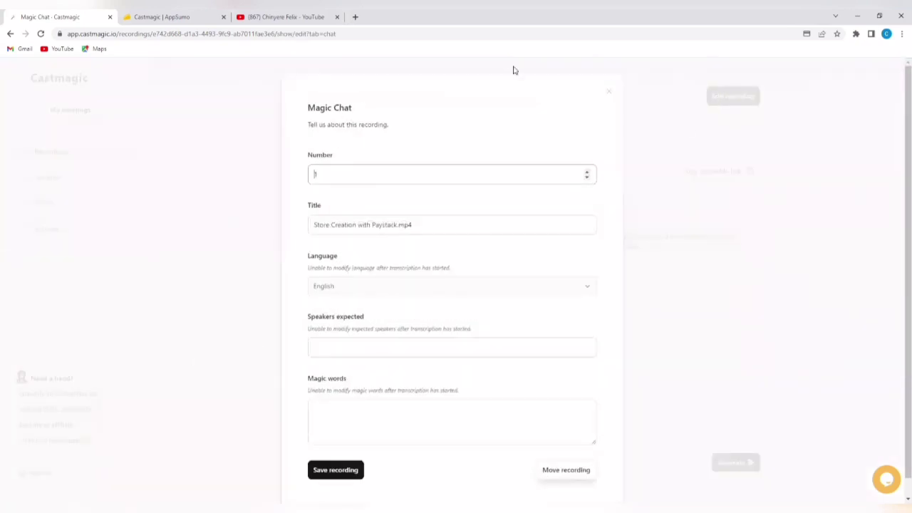
{"action": "left_click", "coordinate": [609, 91]}
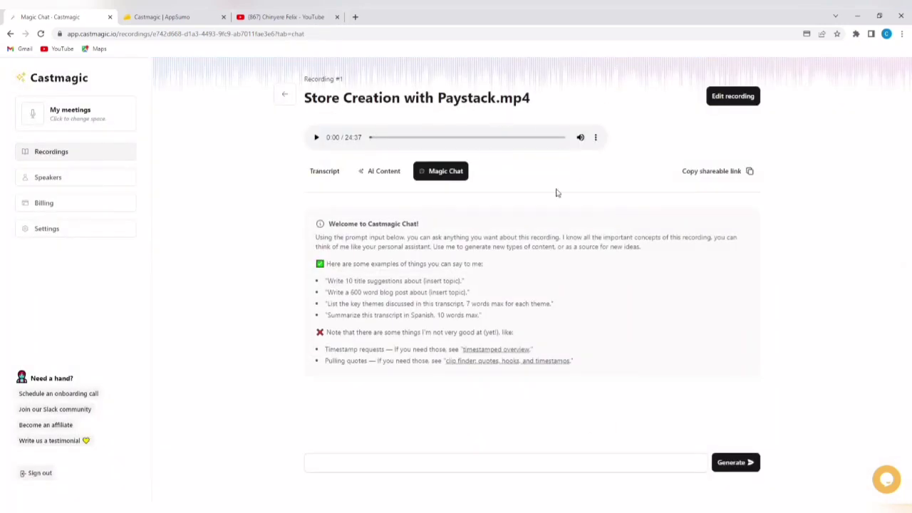